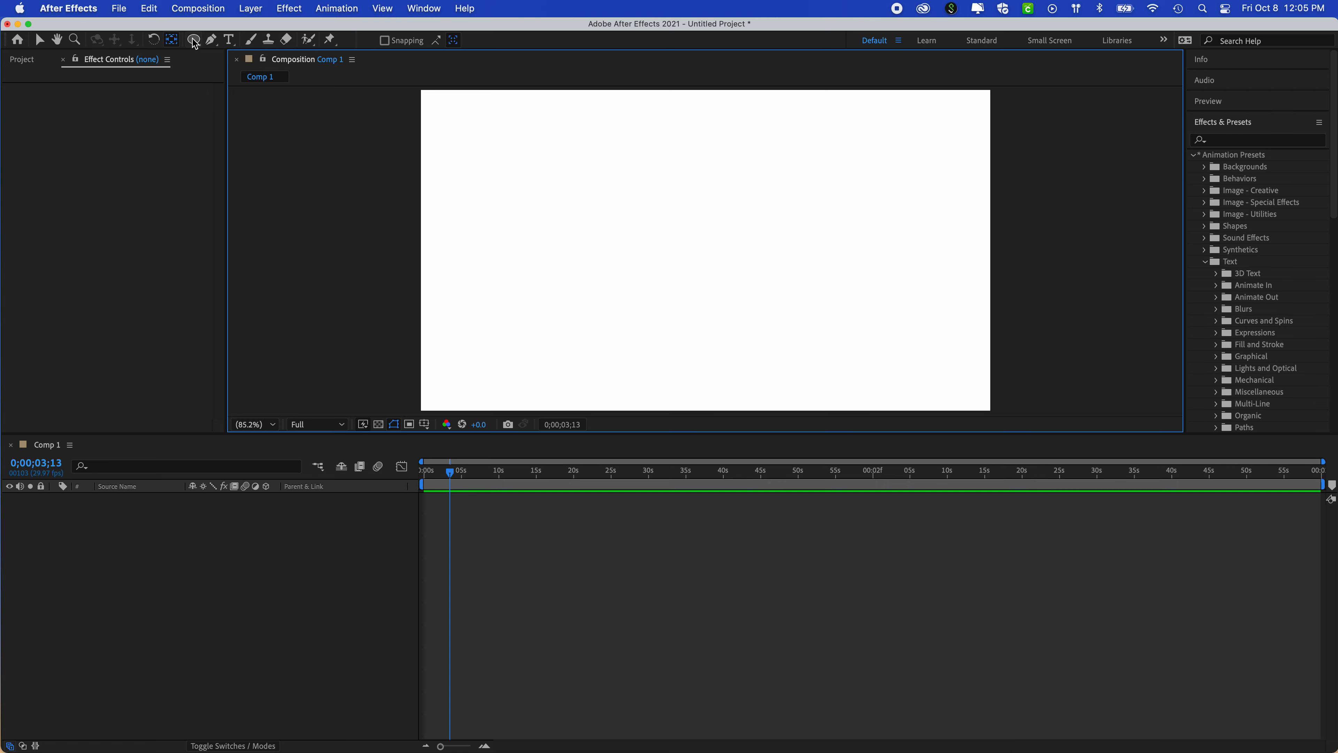
- Draw a circle with a 35 px magenta stroke and no fill near the centre of the composition
left_click_drag(194, 44, 251, 73)
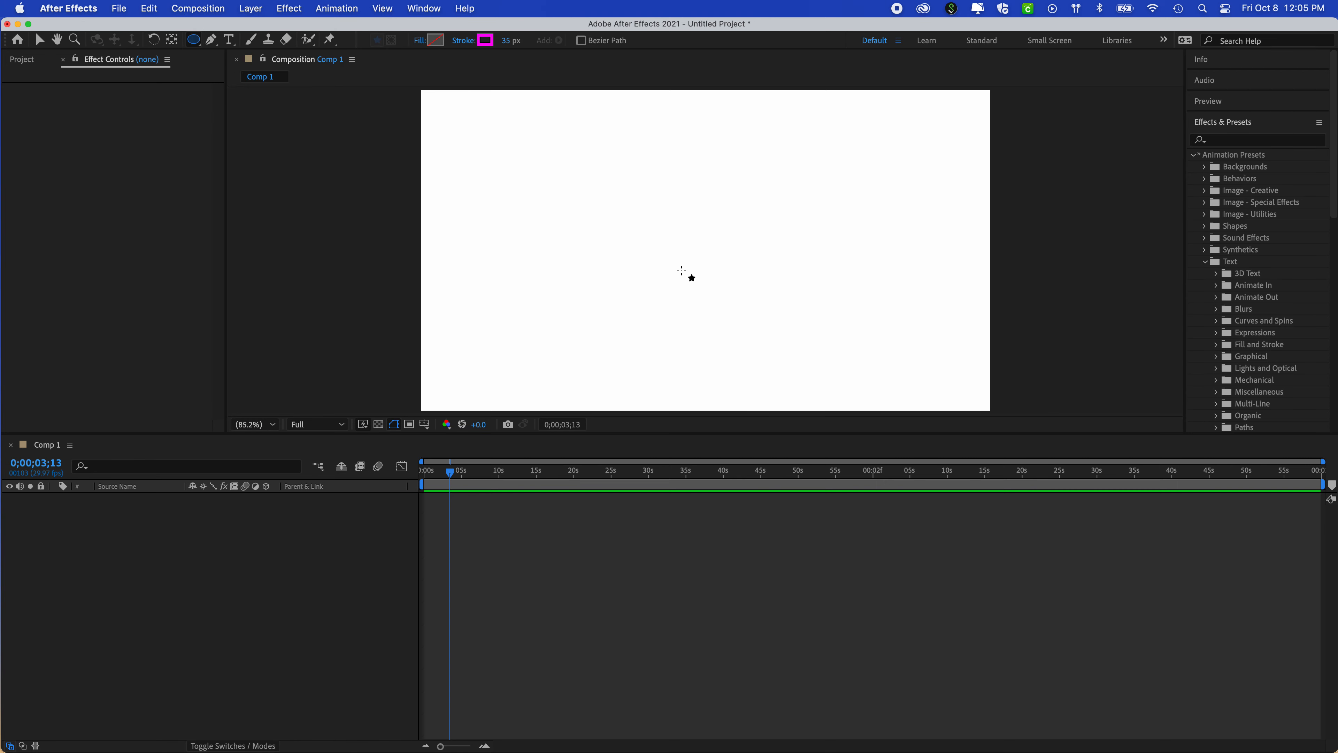
left_click(671, 240)
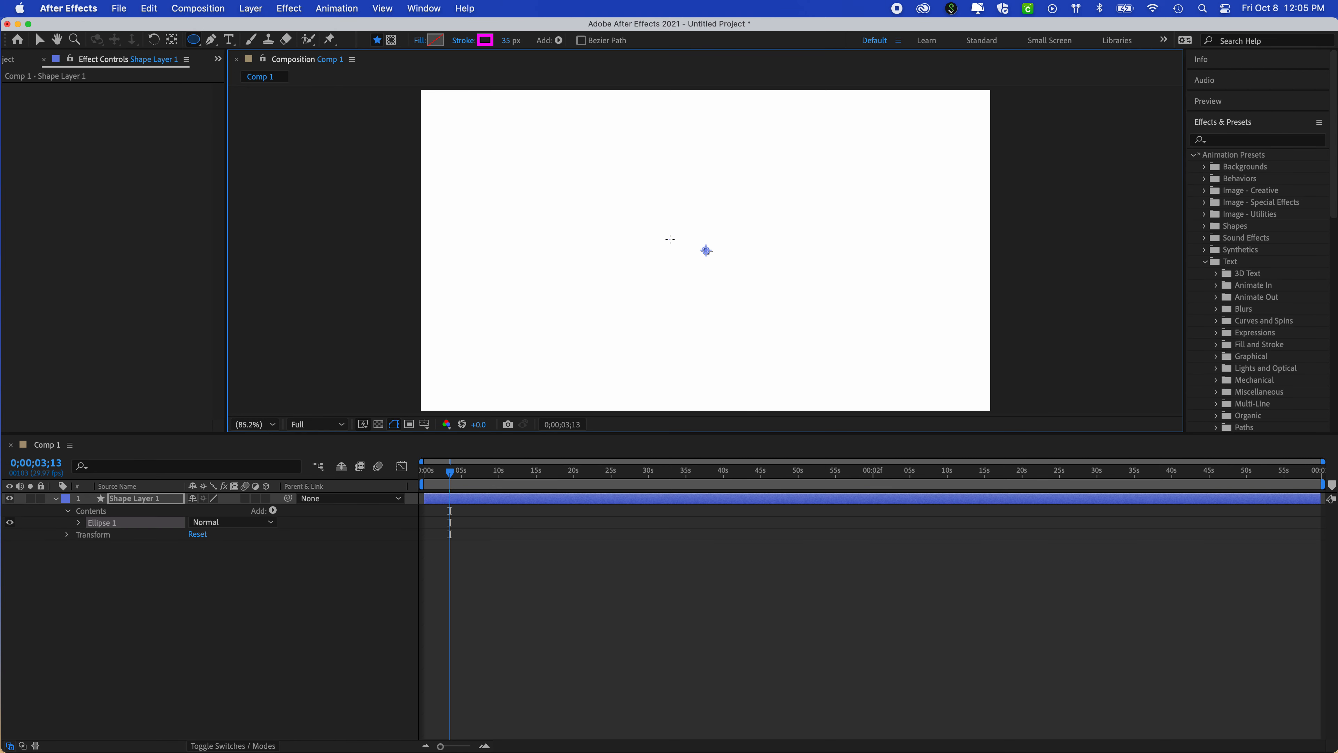
left_click_drag(672, 242, 780, 351)
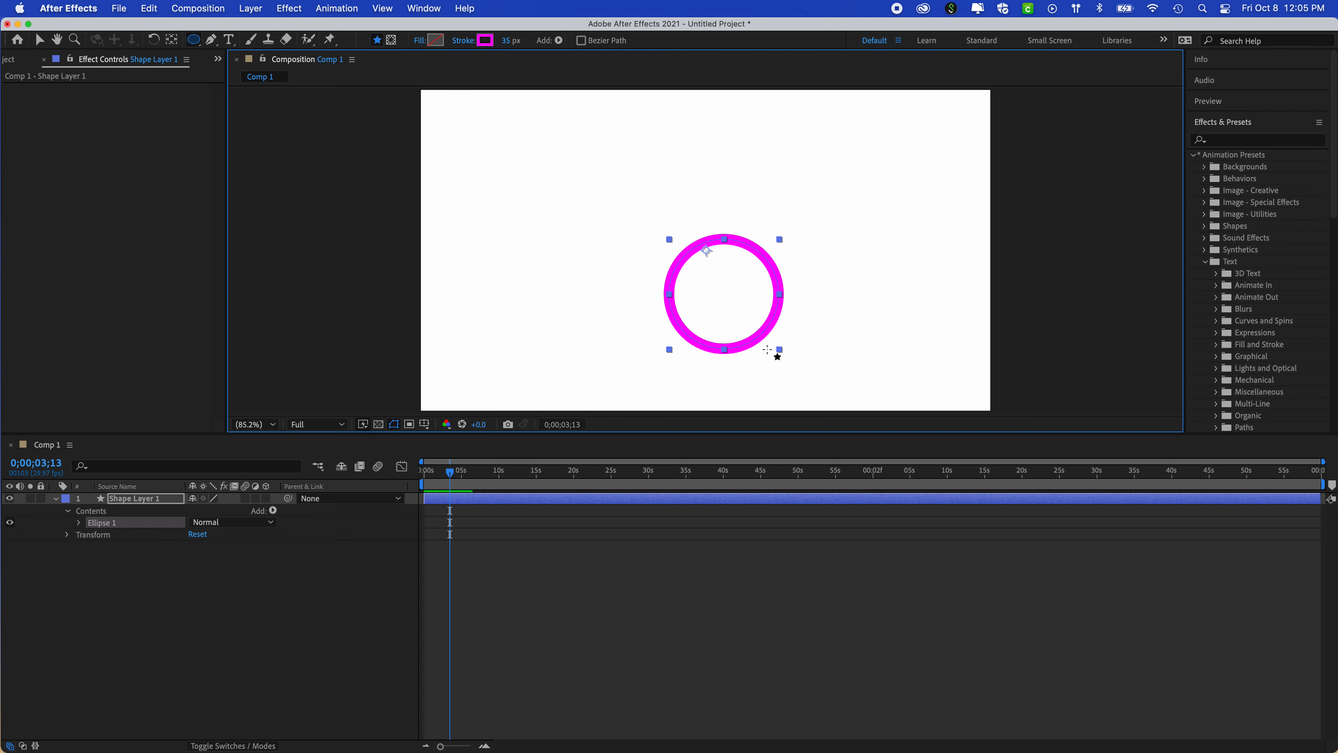
- Move the circle's layer so the circle sits in the left half of the composition, at a layer position of about 962, 507
left_click(39, 40)
left_click_drag(700, 290, 624, 276)
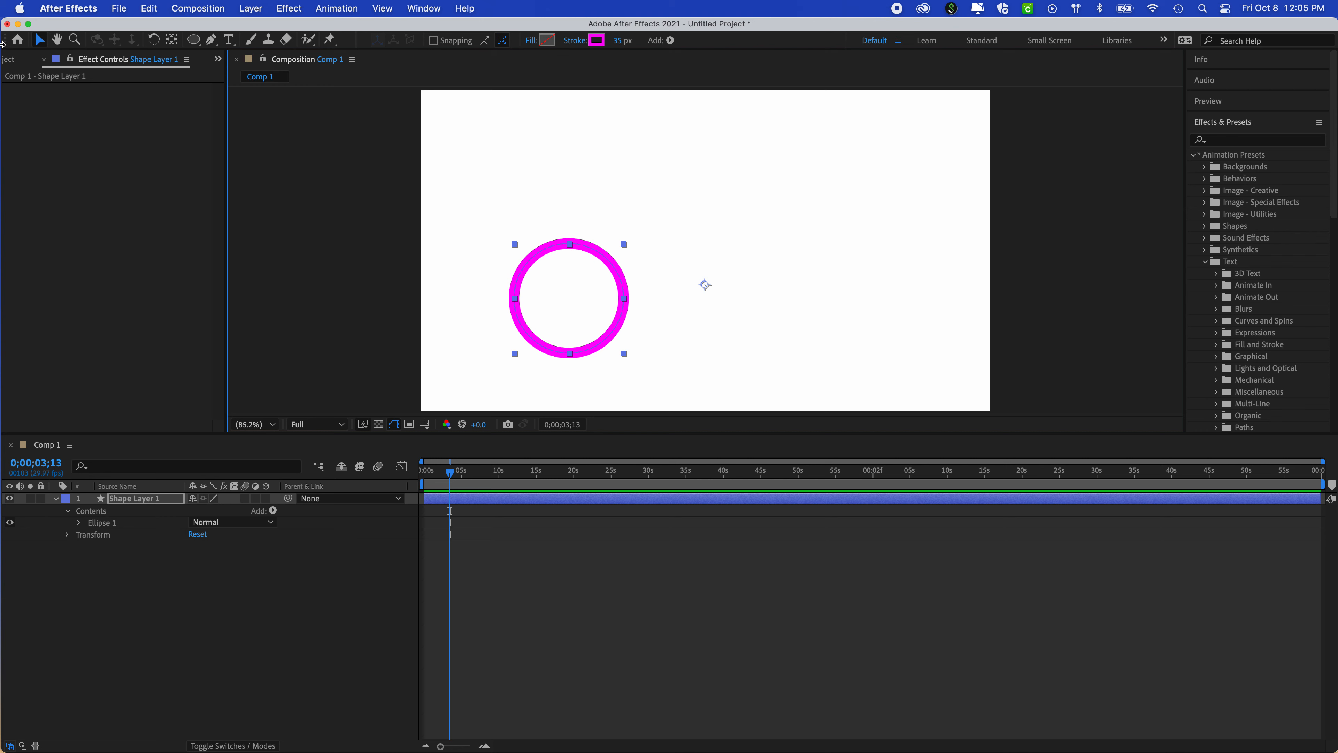
left_click_drag(593, 260, 613, 218)
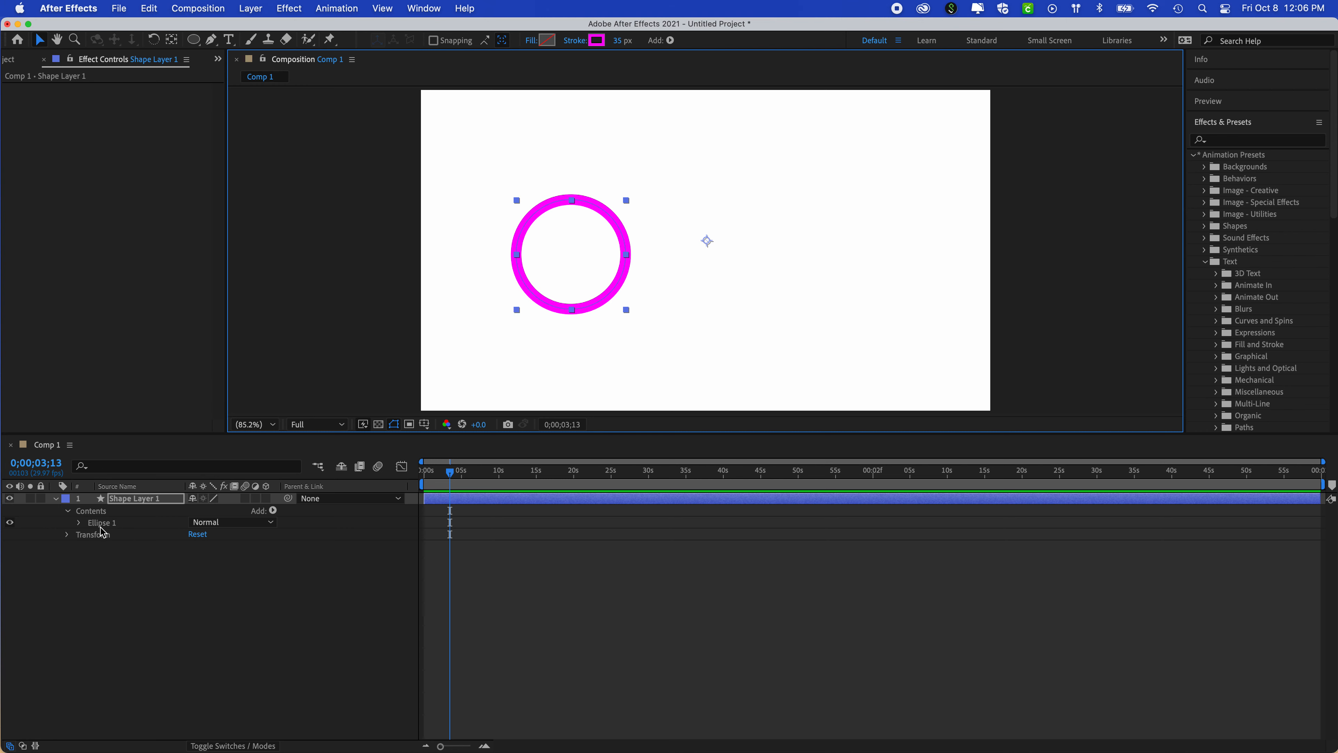
- Expand the shape layer's own transform properties and set the layer's rotation to -22°
left_click(80, 523)
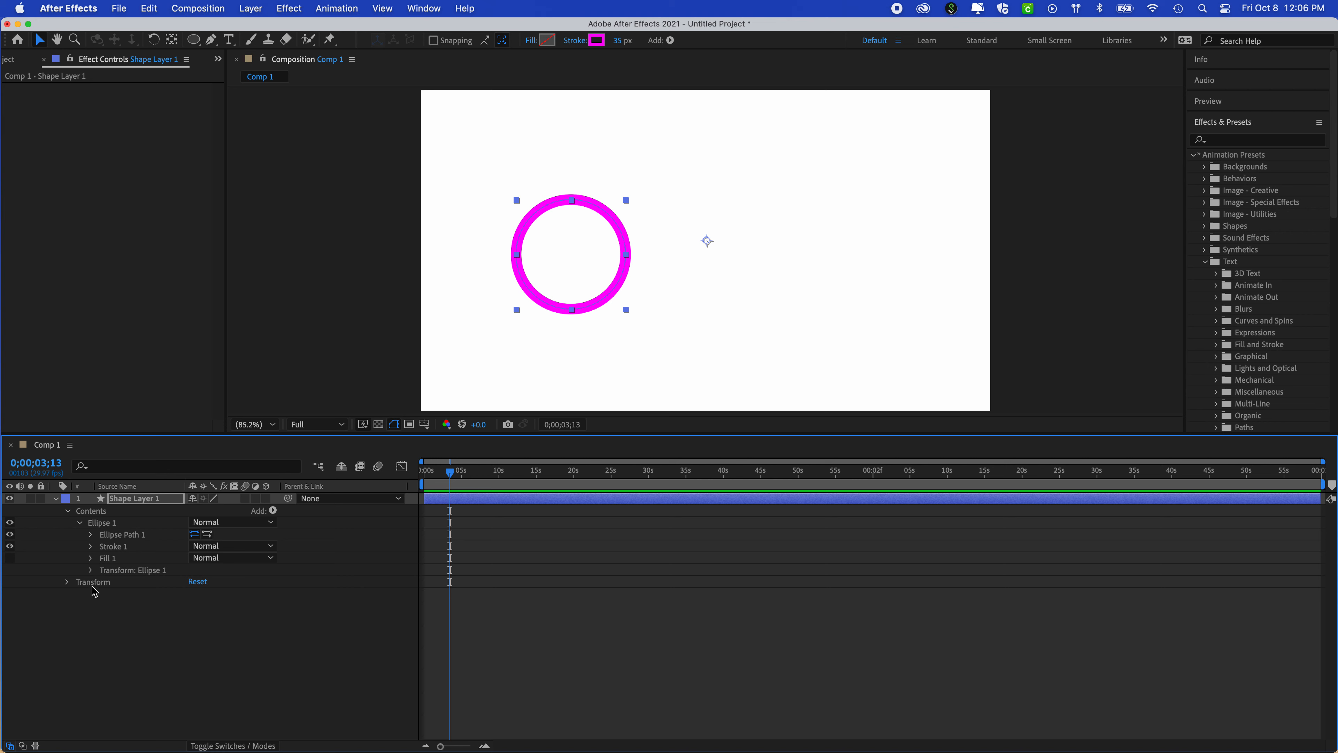
left_click(81, 523)
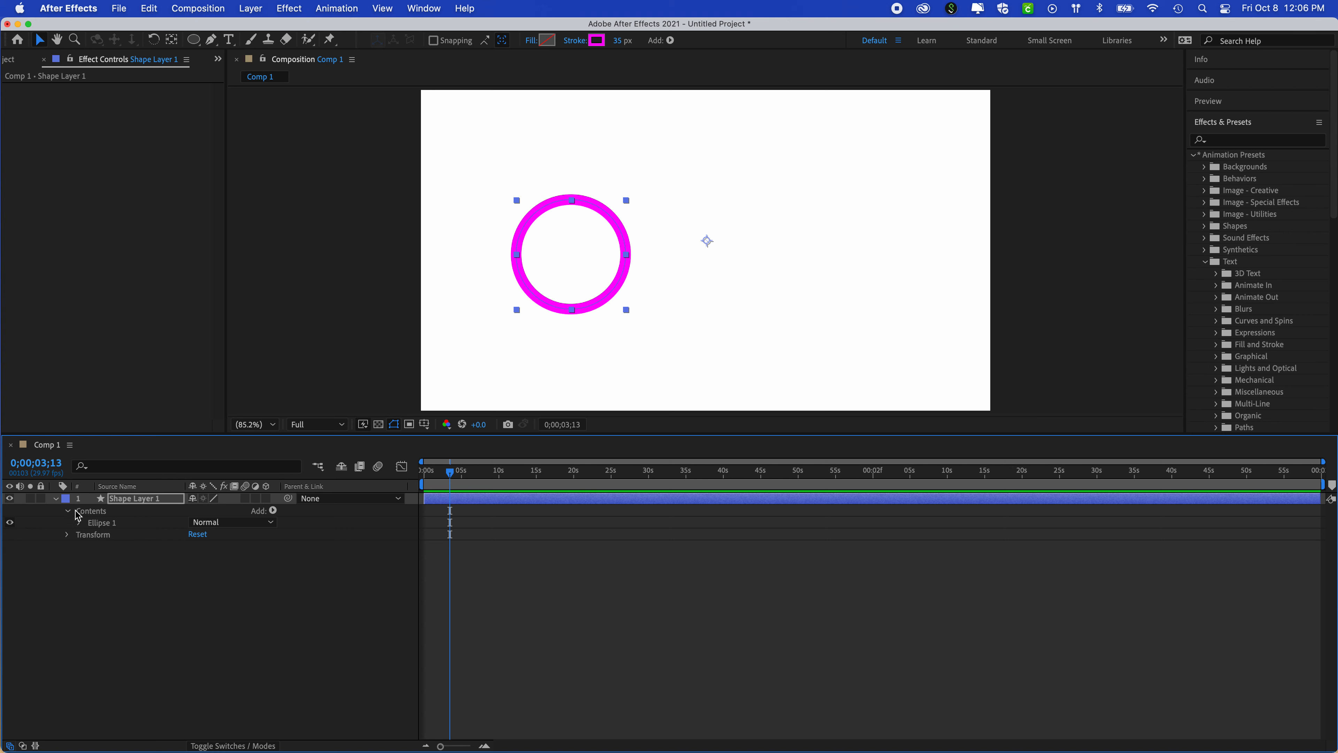
left_click(68, 536)
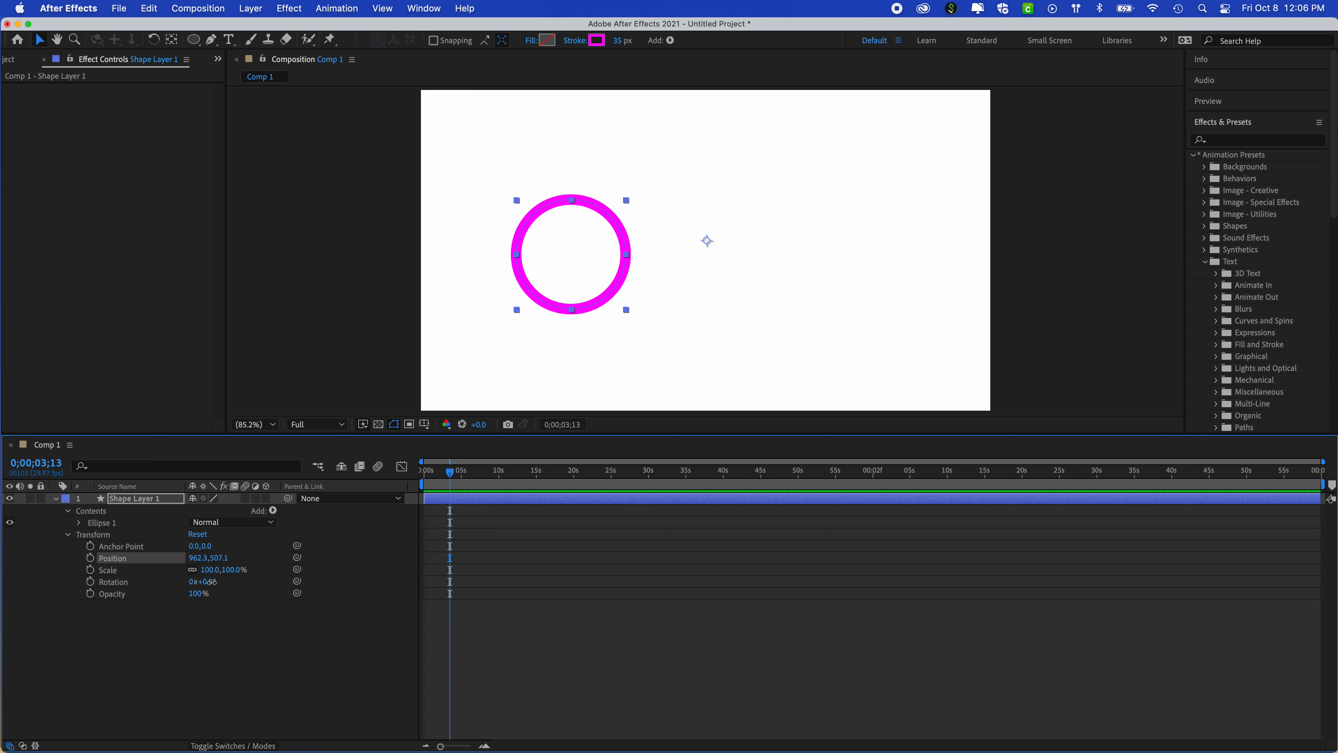
left_click_drag(203, 581, 236, 622)
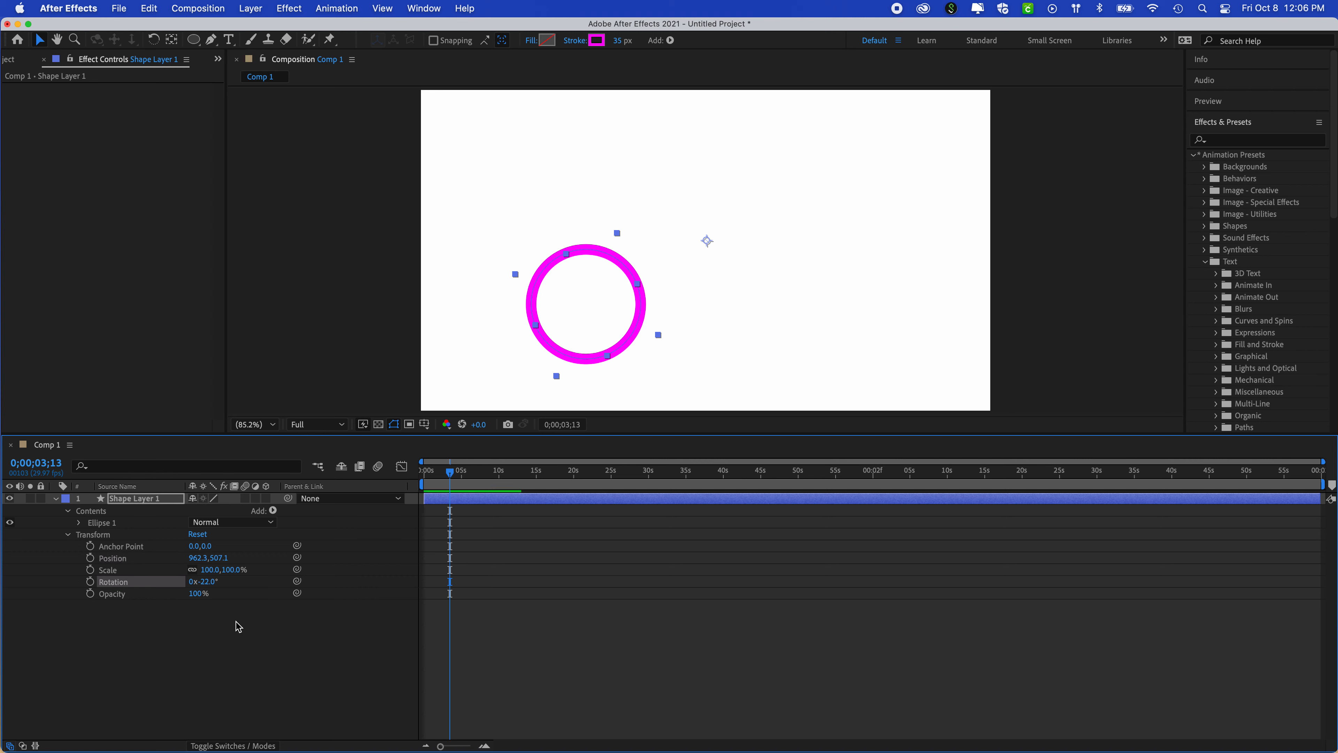
- Stretch the circle into an ellipse about 145% of its height and reset the layer's rotation to 0°
left_click(567, 260)
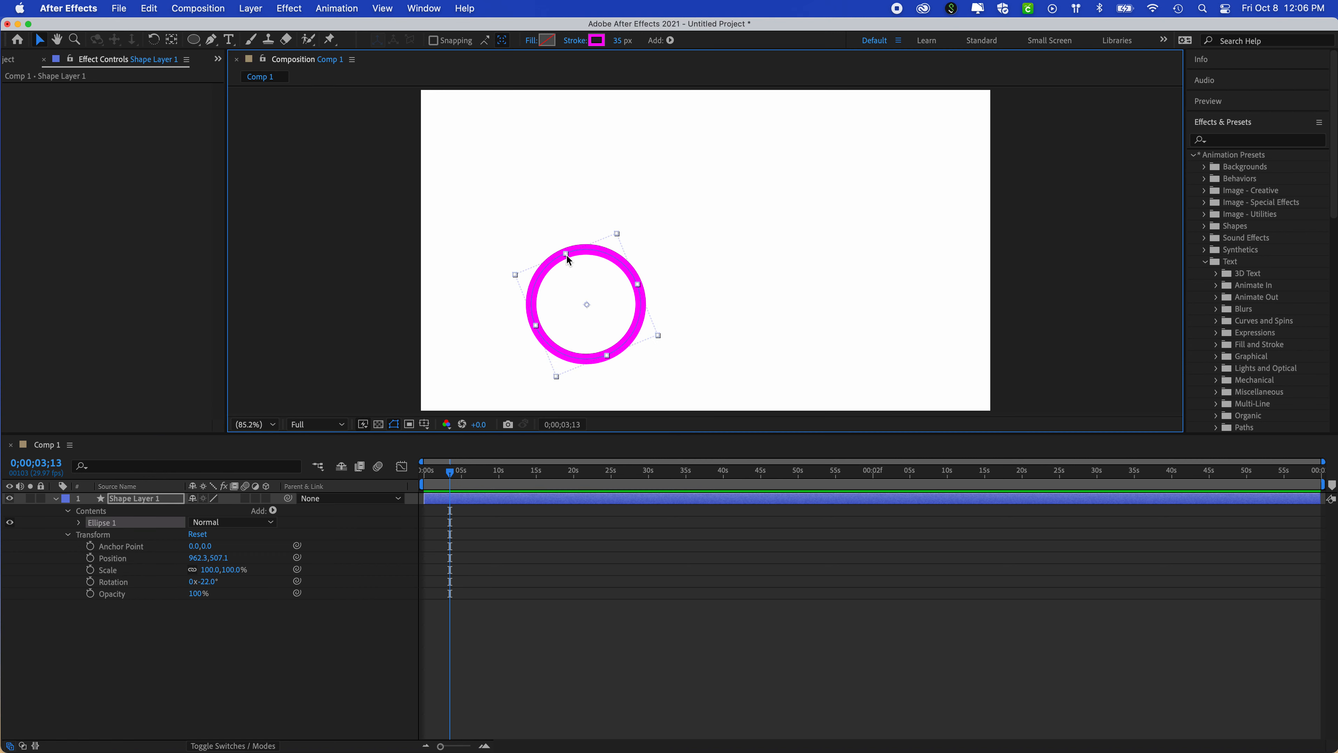
left_click_drag(567, 260, 562, 236)
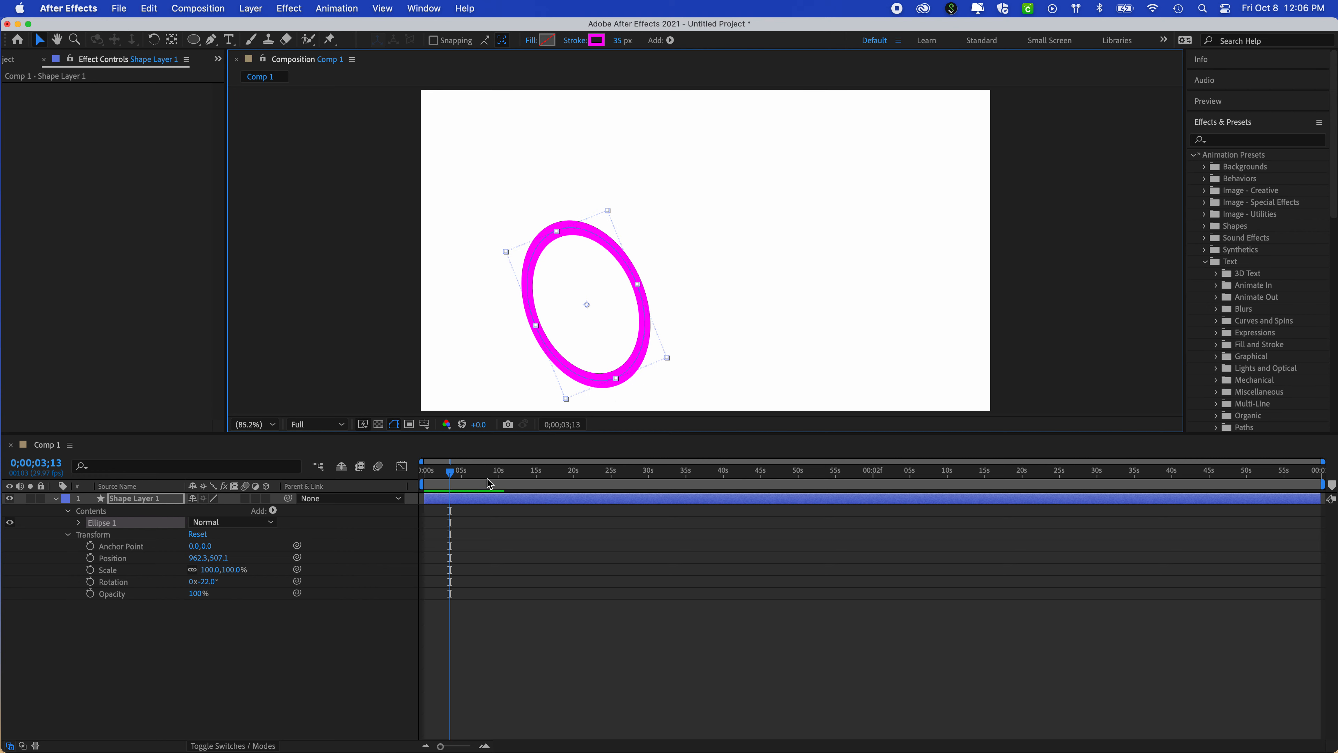
left_click(209, 637)
left_click_drag(213, 584, 231, 583)
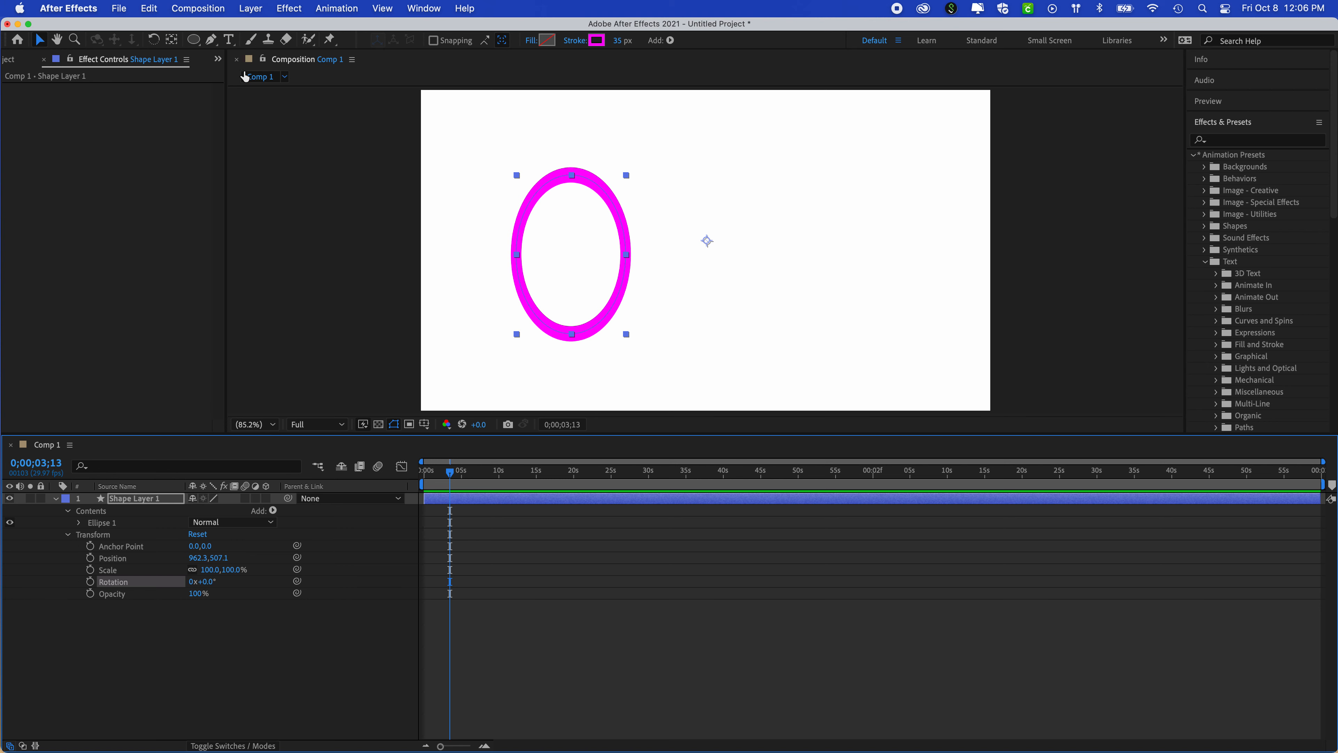
- Try moving the layer's anchor point to the ellipse's centre with the Pan Behind tool and rotating the layer to 9°, and undo both changes
left_click(172, 41)
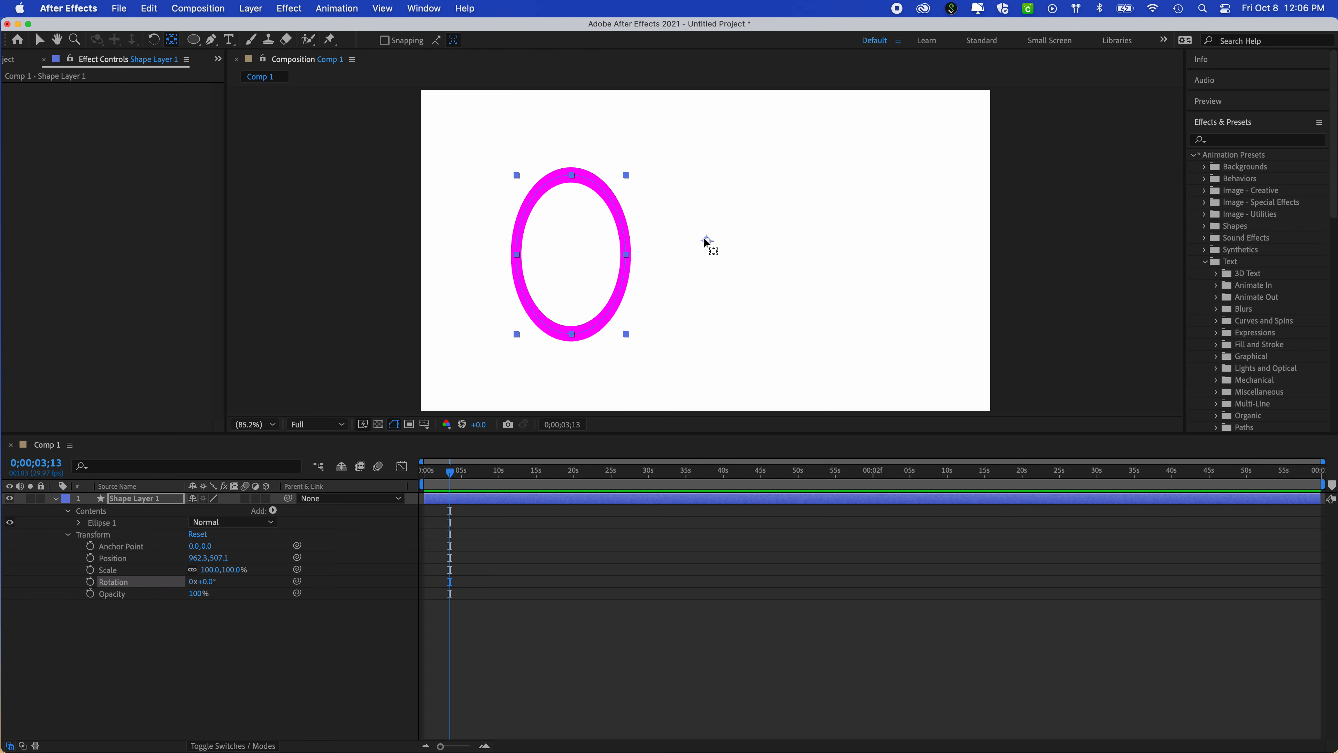
left_click_drag(707, 242, 573, 262)
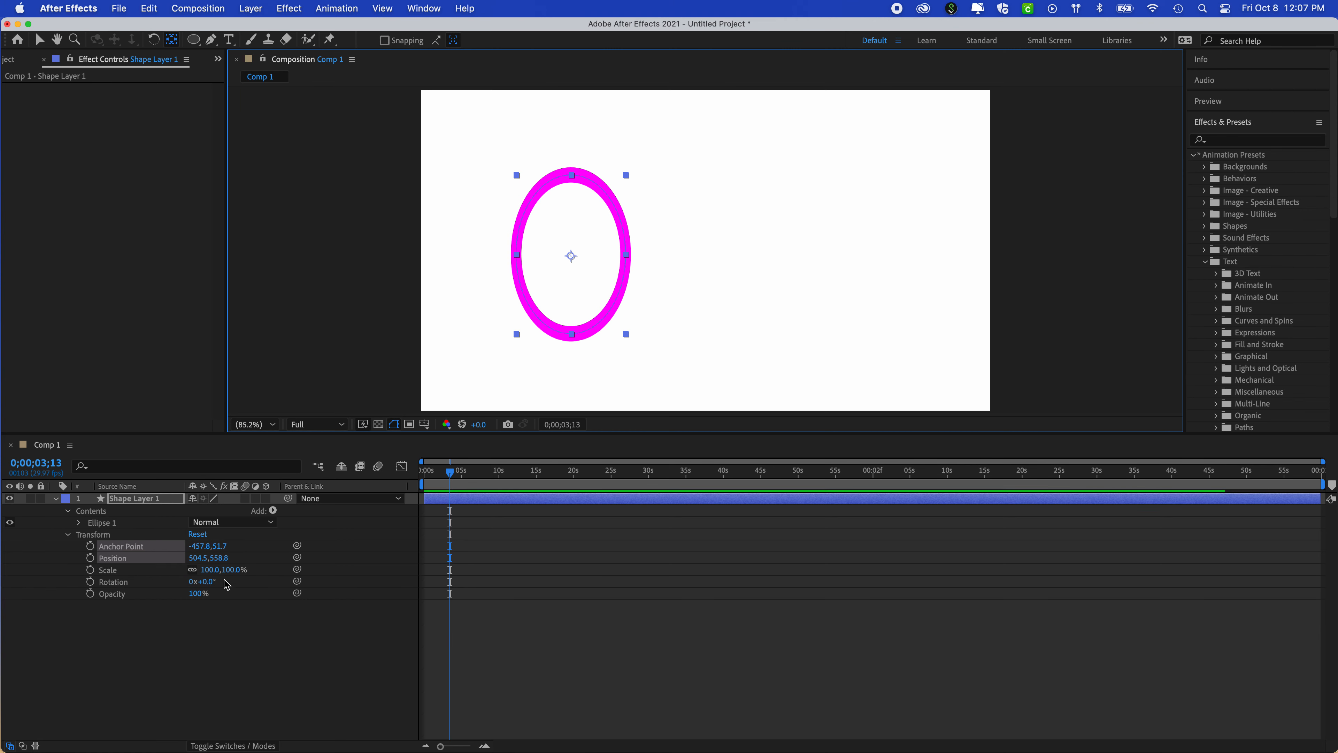
mouse_move(210, 583)
left_mouse_down()
mouse_move(301, 589)
mouse_move(222, 586)
left_mouse_up()
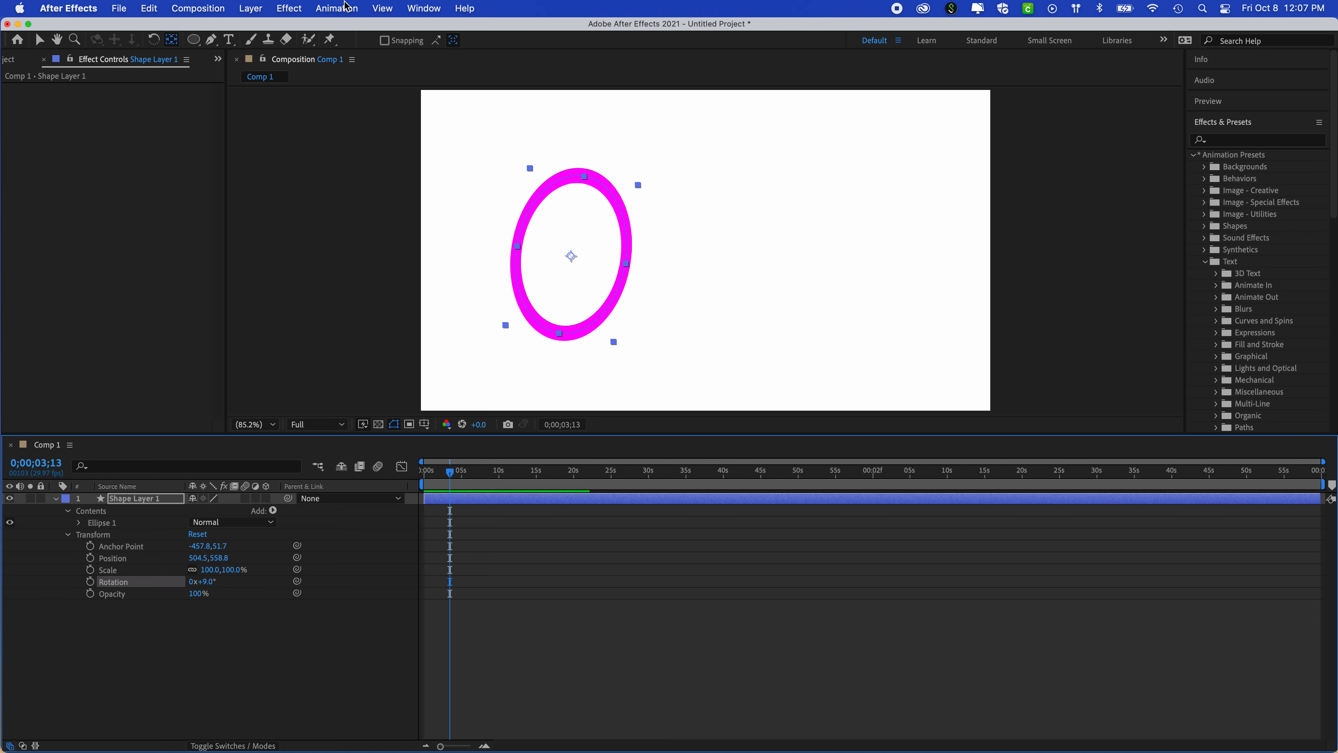
key("super+z")
key("super+z")
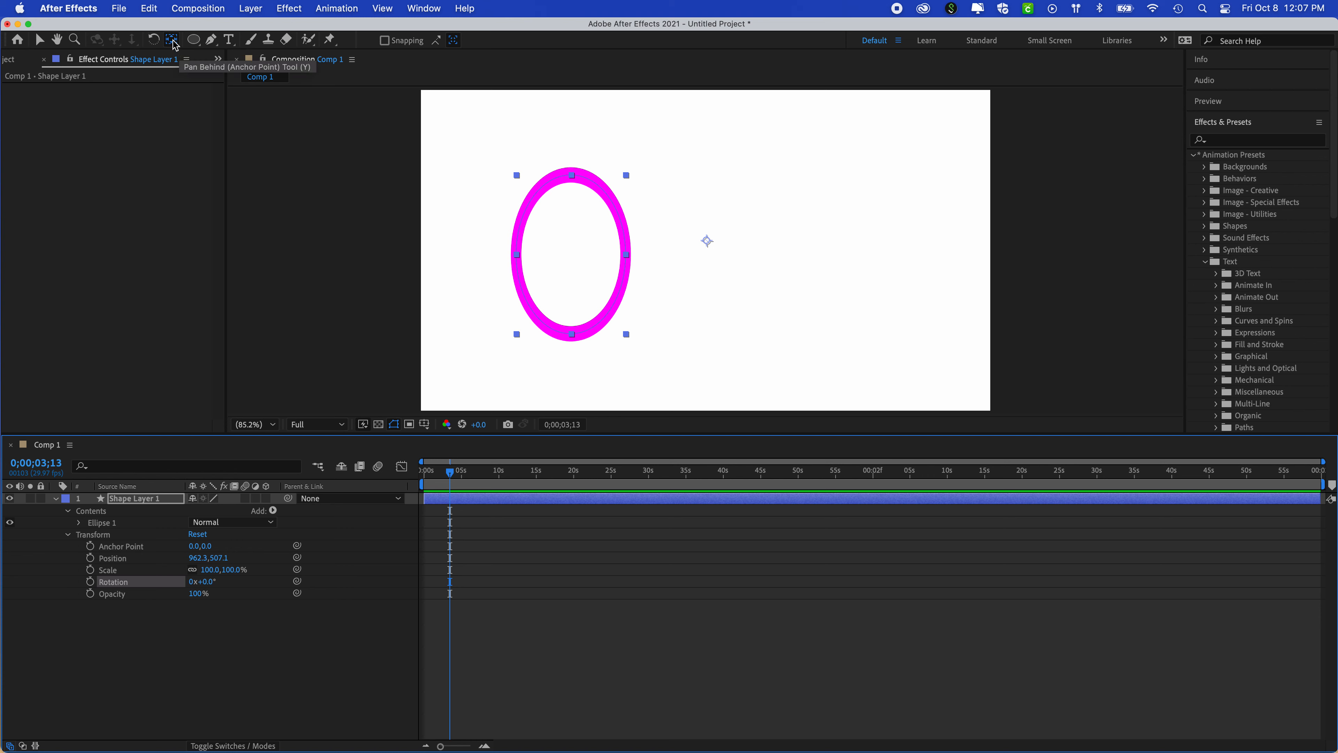
- Try centring the anchor point in the layer content automatically and rotating the layer to -29°, and undo both changes
key("super+alt+Home")
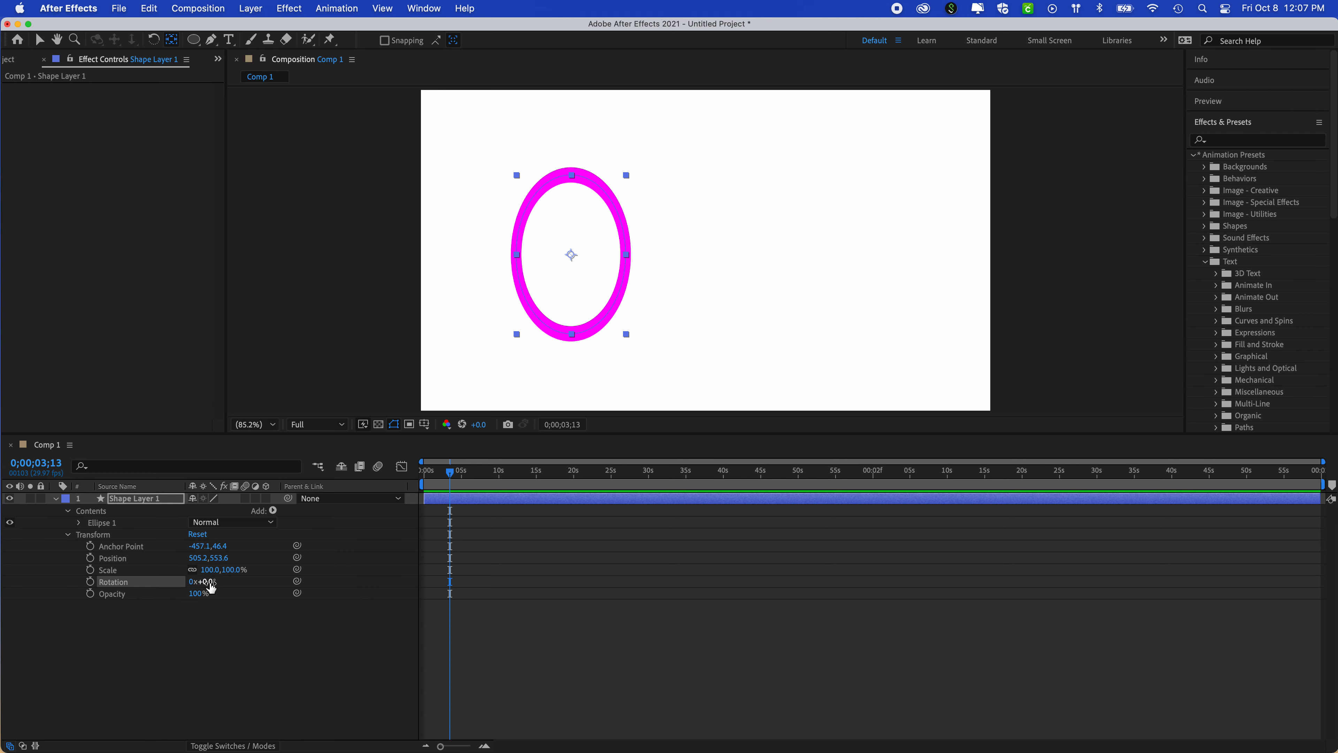
mouse_move(209, 587)
left_mouse_down()
mouse_move(245, 588)
mouse_move(202, 590)
left_mouse_up()
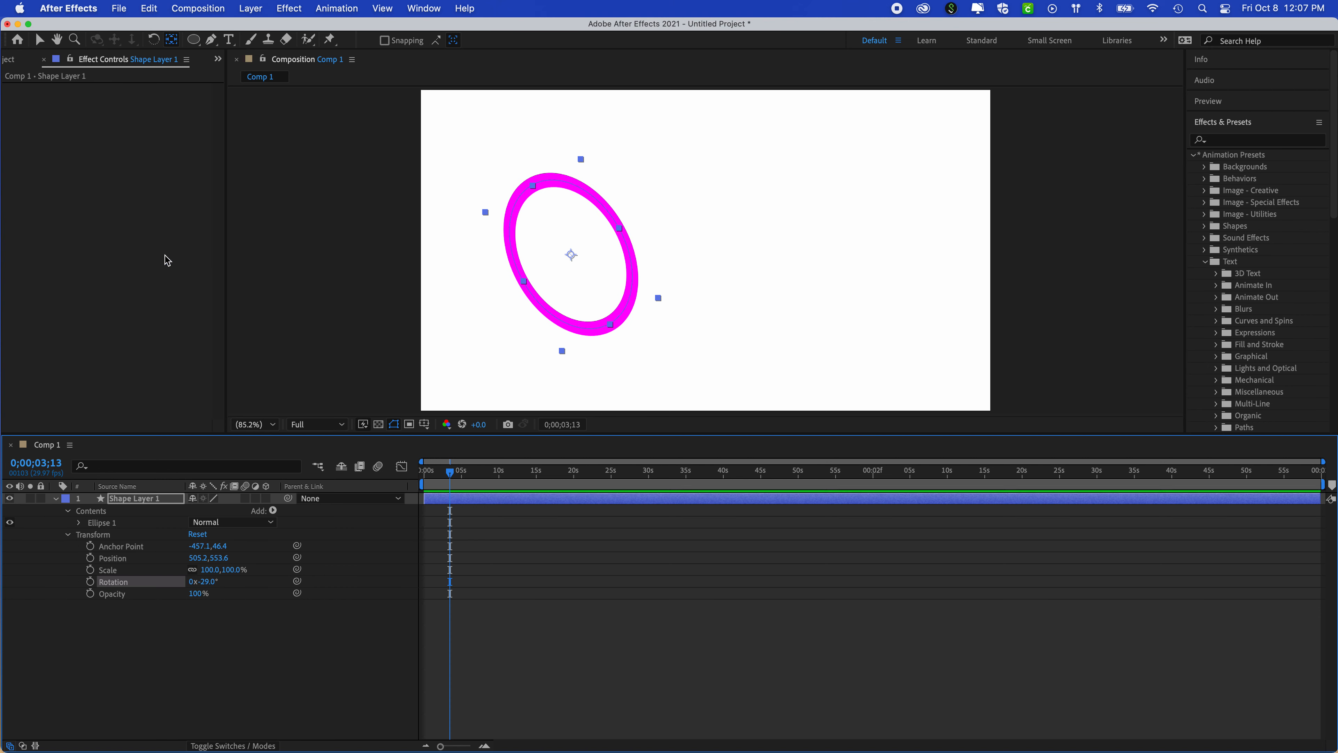
key("super+z")
key("super+z")
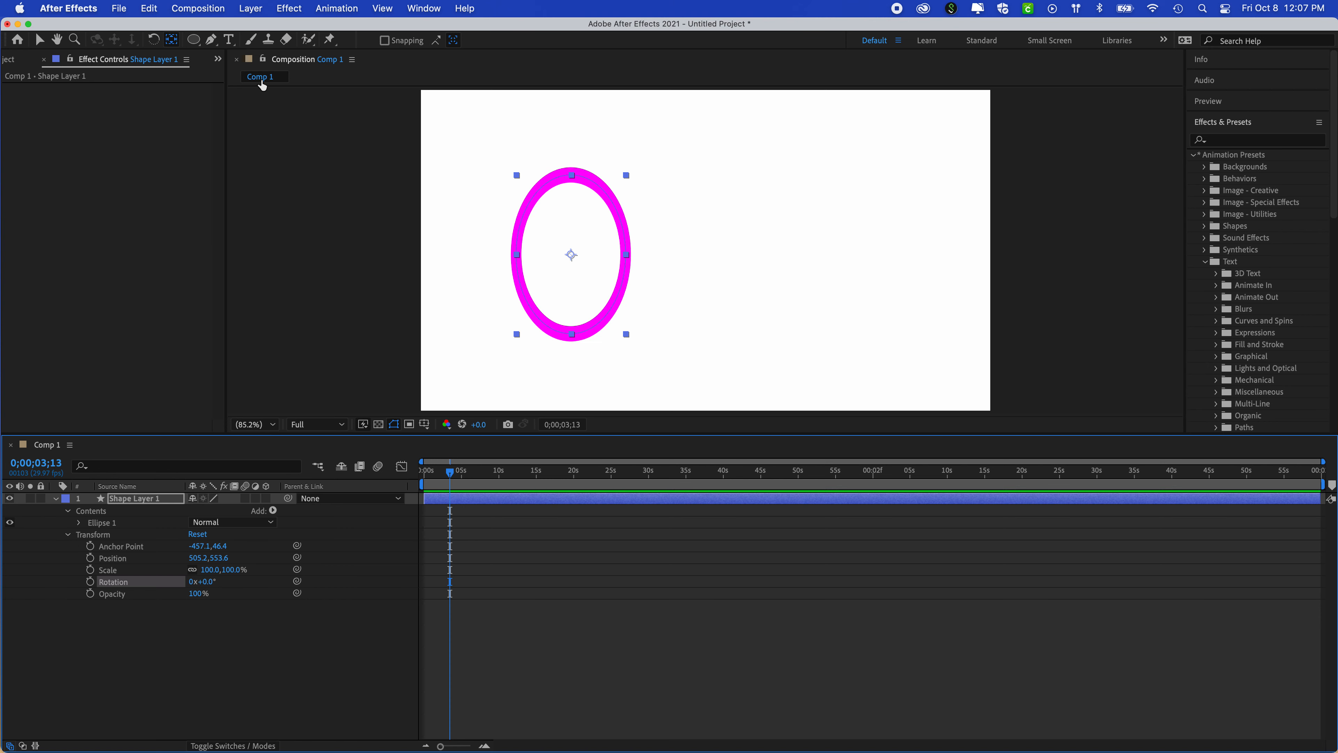
- Review the general preferences for the option to center the anchor point in new shape layers, leaving the settings as they are
left_click(69, 8)
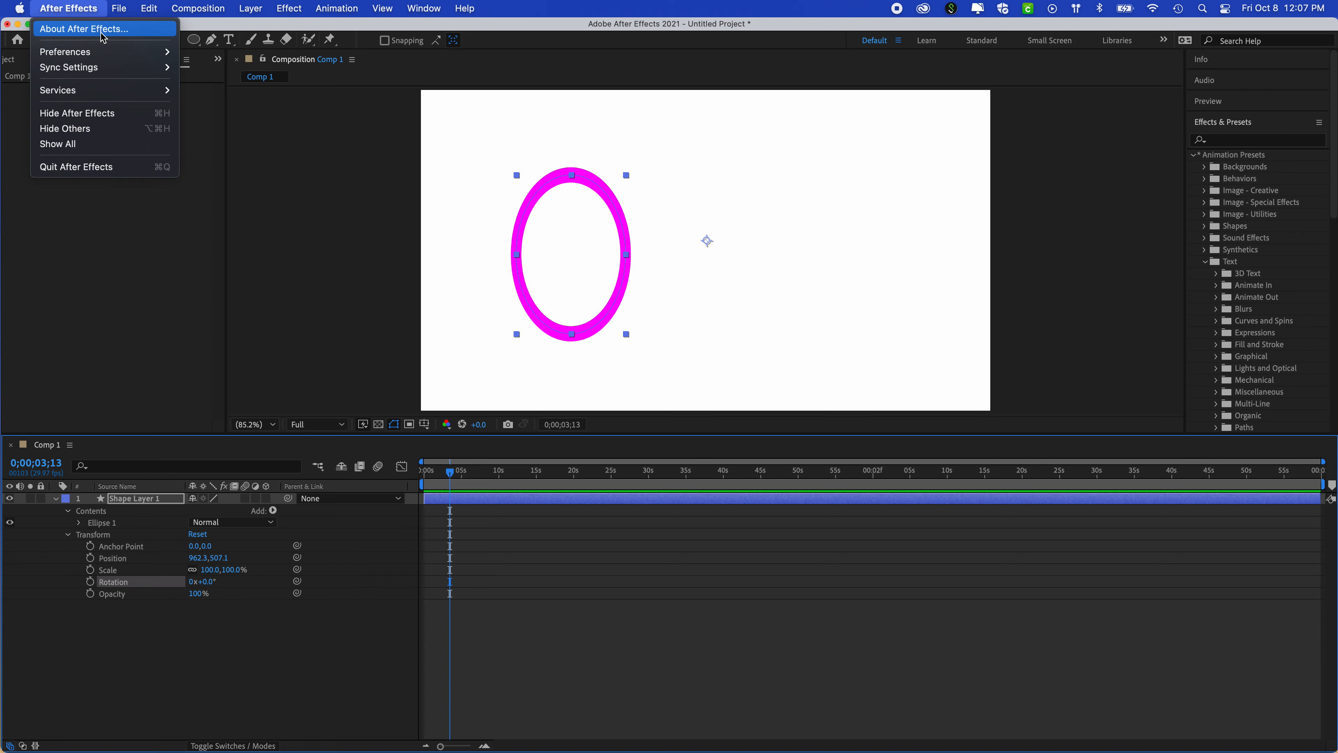
mouse_move(104, 54)
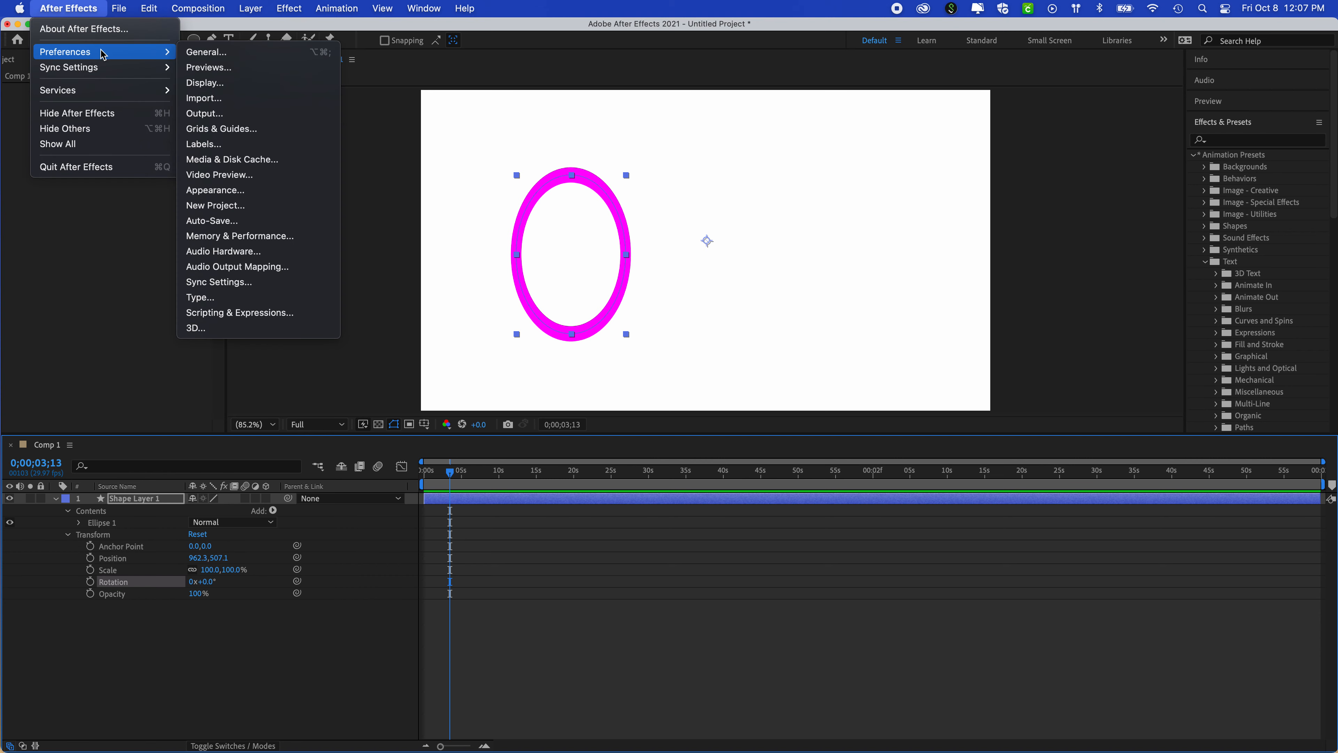
left_click(214, 55)
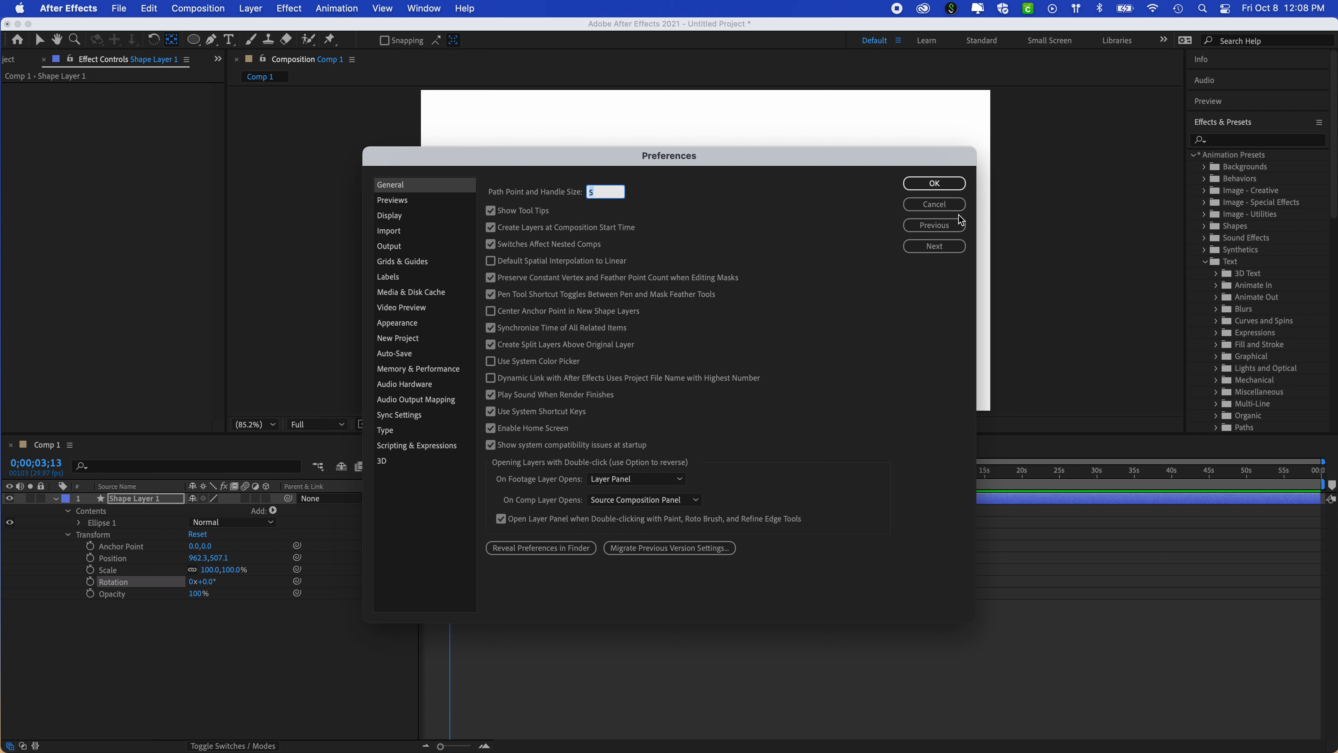
left_click(933, 205)
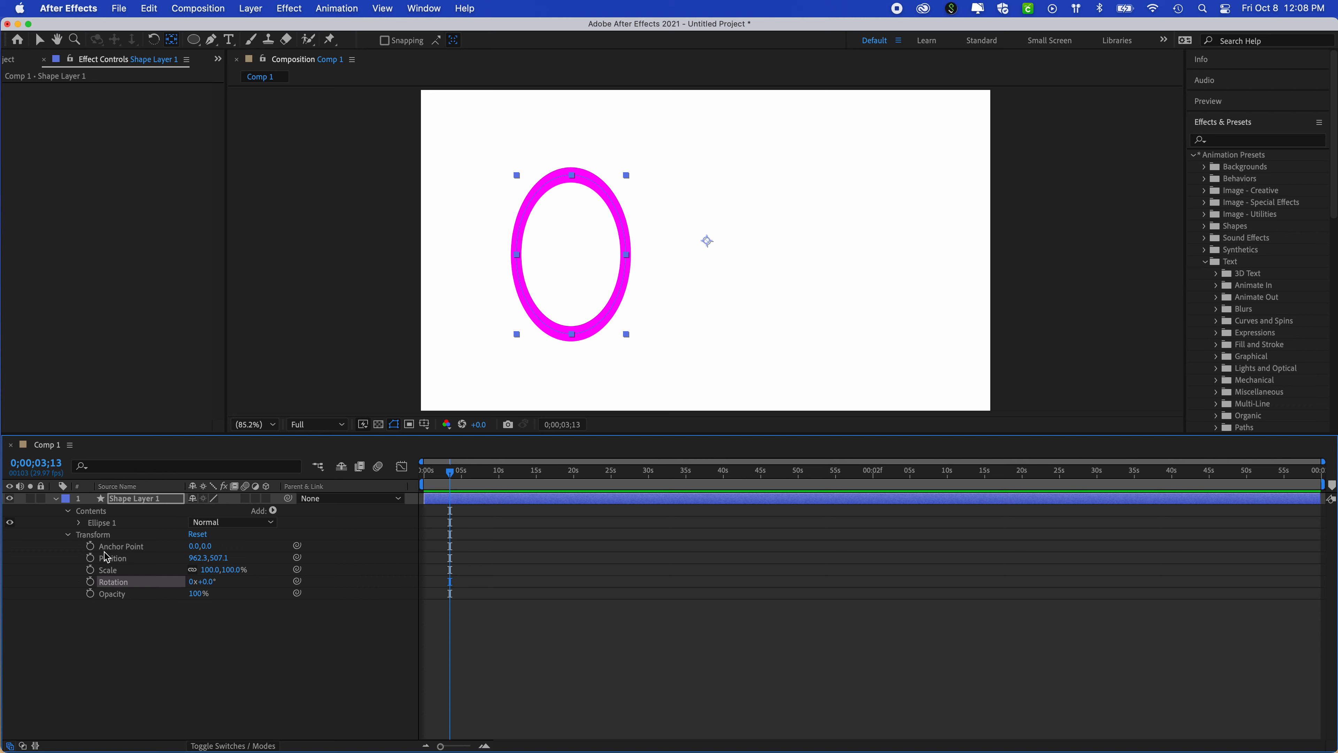
- Expand the transform properties of Ellipse 1 inside the layer contents and set the ellipse's anchor point to 0, -5
left_click(79, 522)
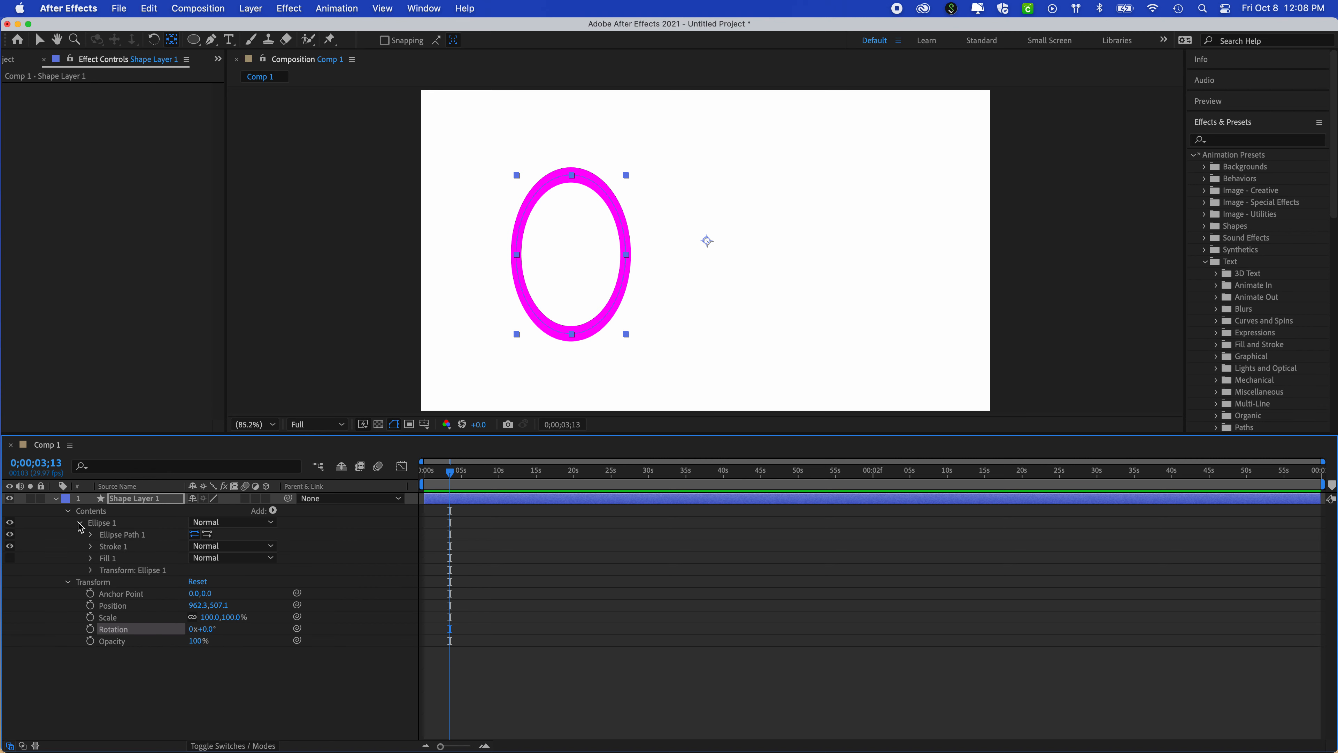
left_click(90, 571)
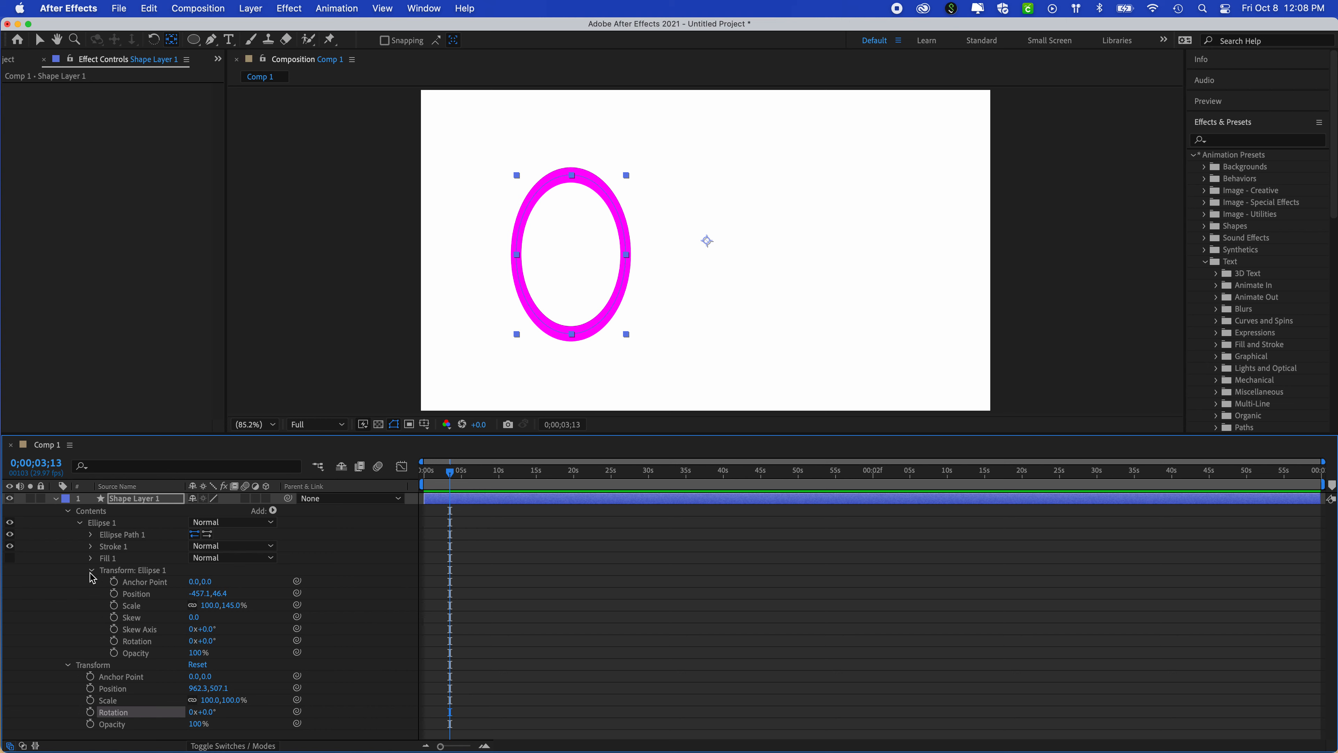
left_click(90, 572)
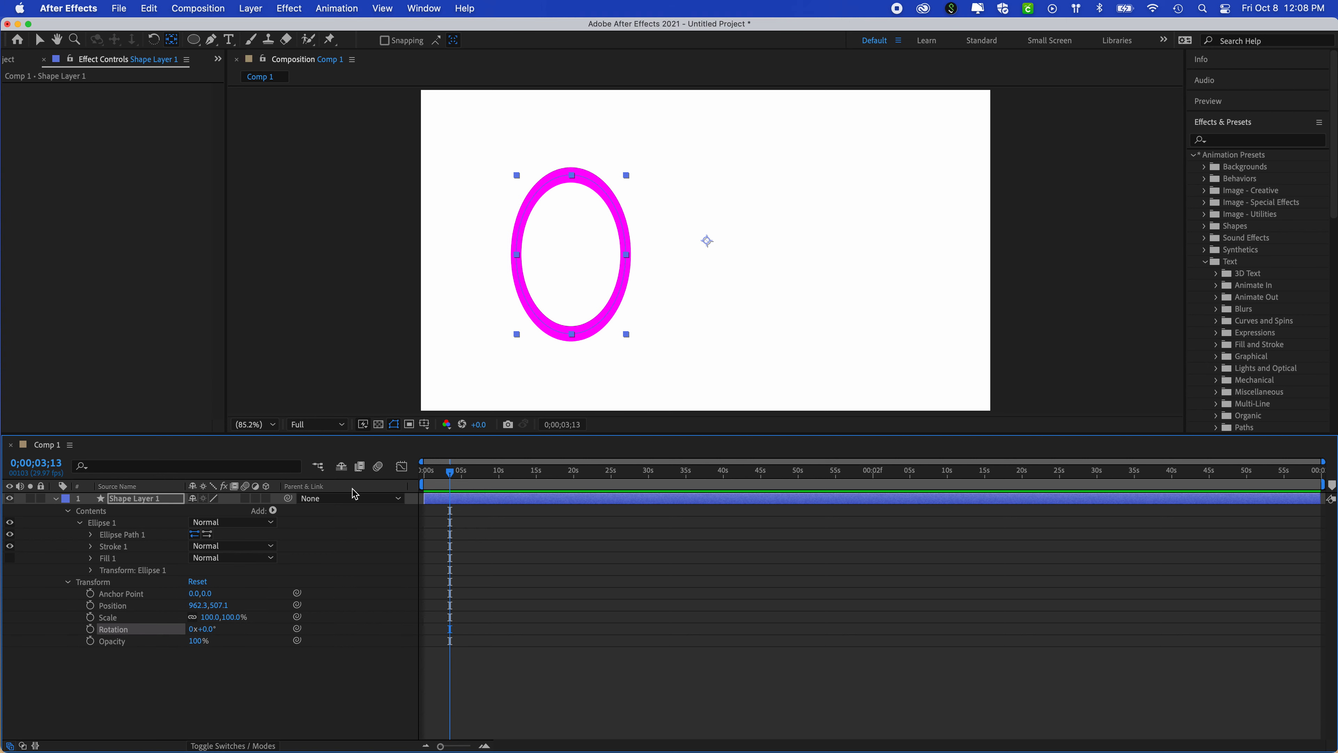
left_click(91, 570)
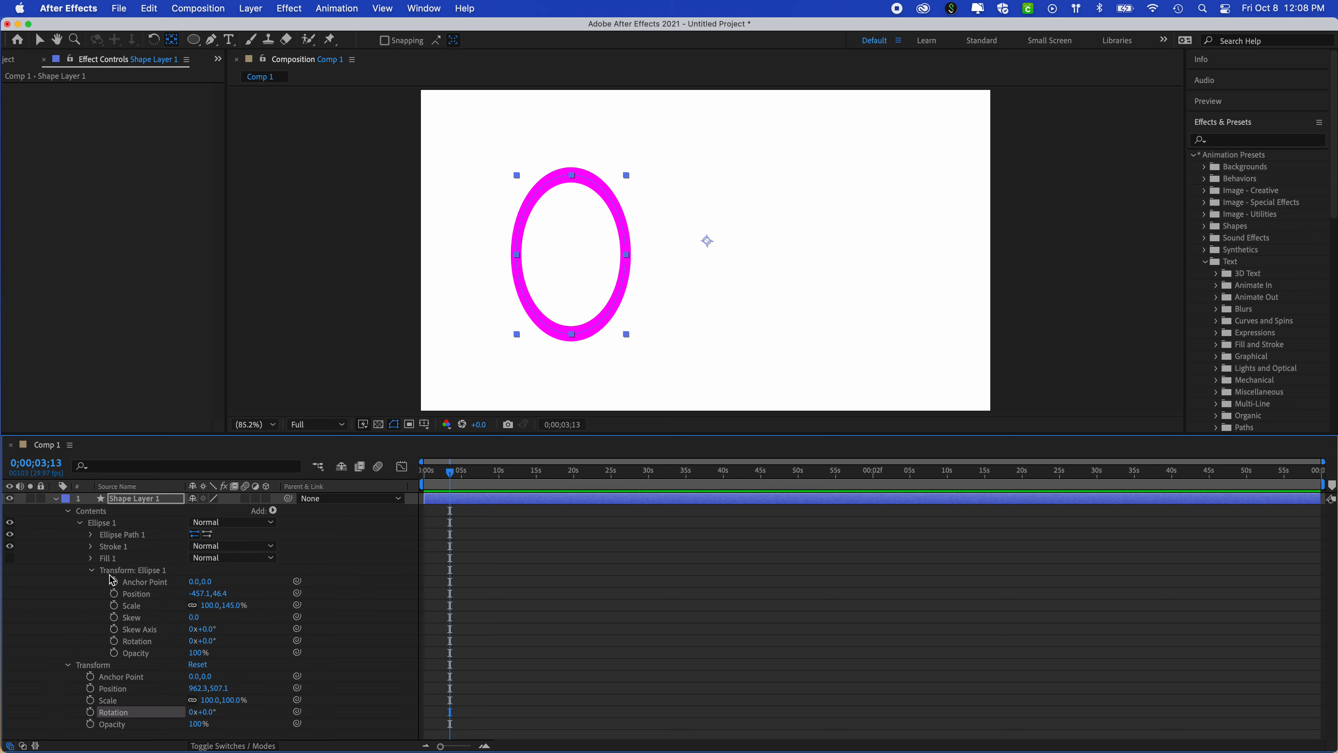
mouse_move(206, 582)
left_mouse_down()
mouse_move(258, 567)
mouse_move(224, 572)
left_mouse_up()
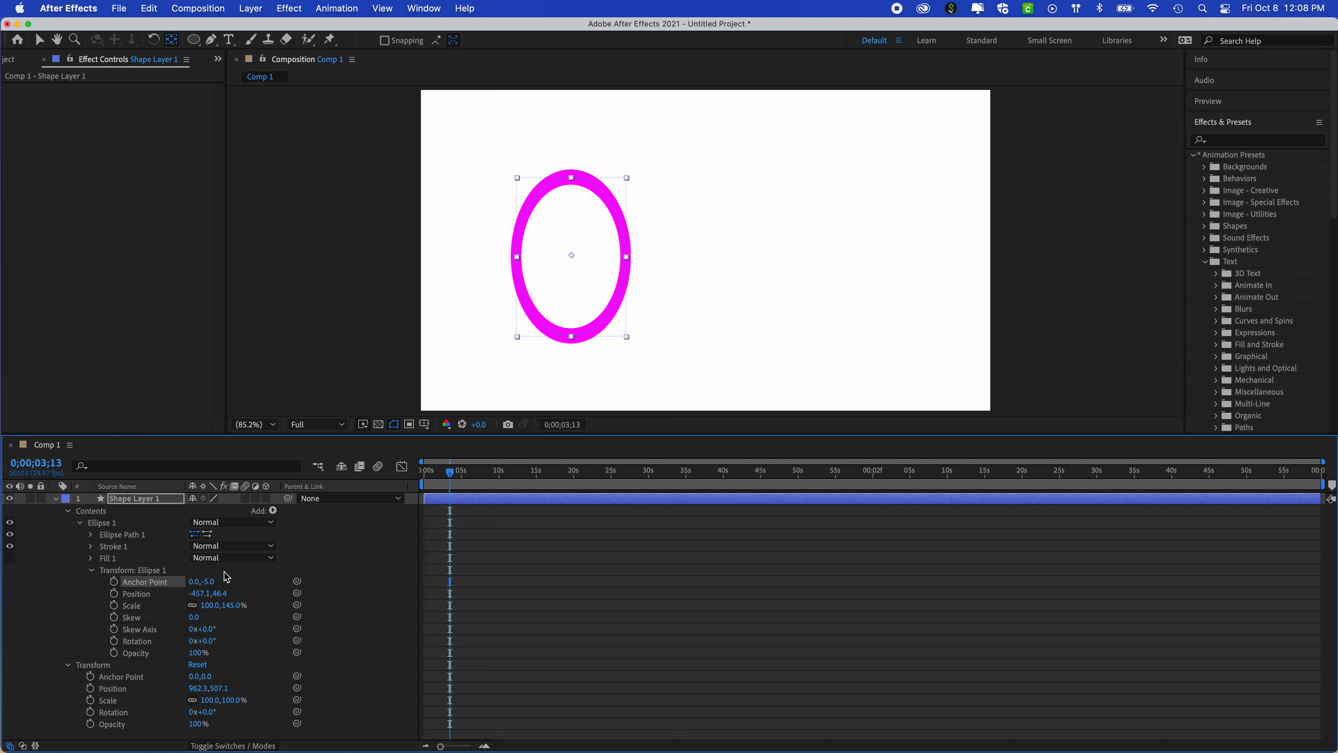
- Rotate Ellipse 1 around its own anchor point through 164° and back to 82°
left_click_drag(208, 641, 241, 643)
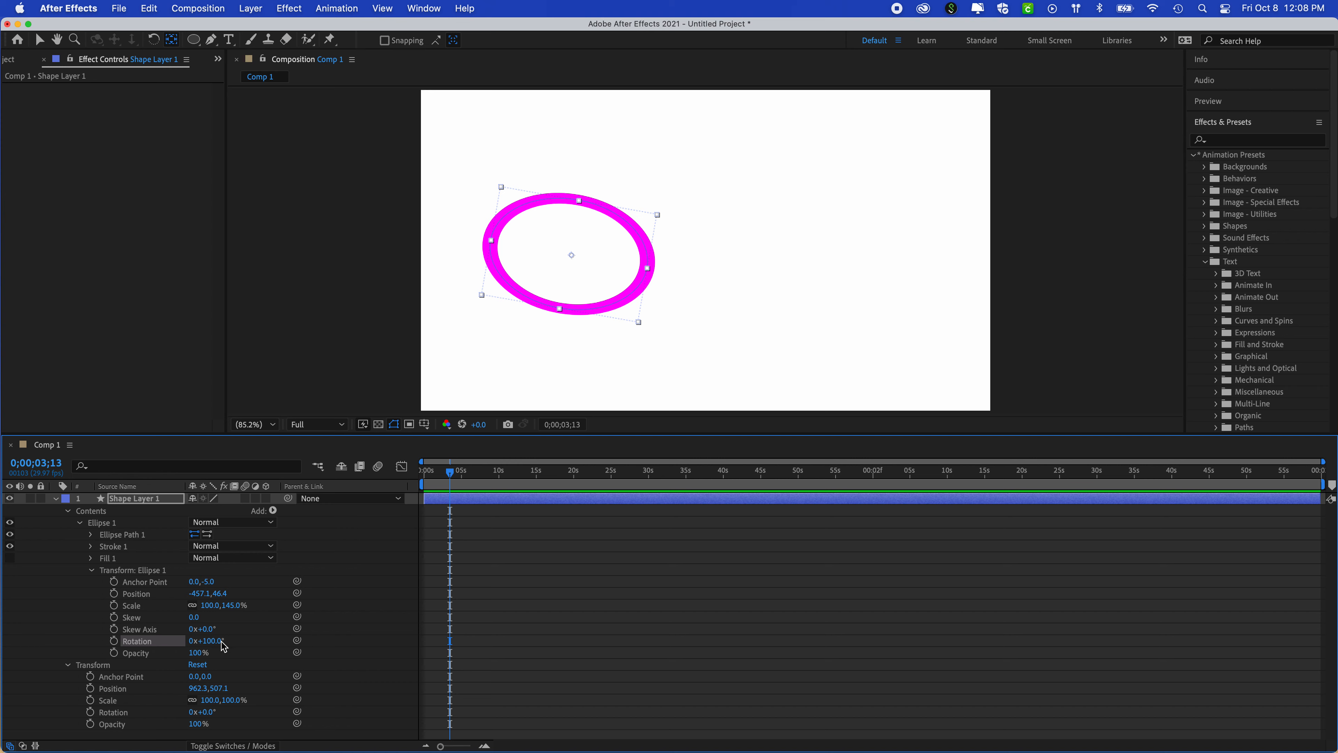
left_click_drag(220, 644, 236, 639)
left_click_drag(261, 638, 261, 637)
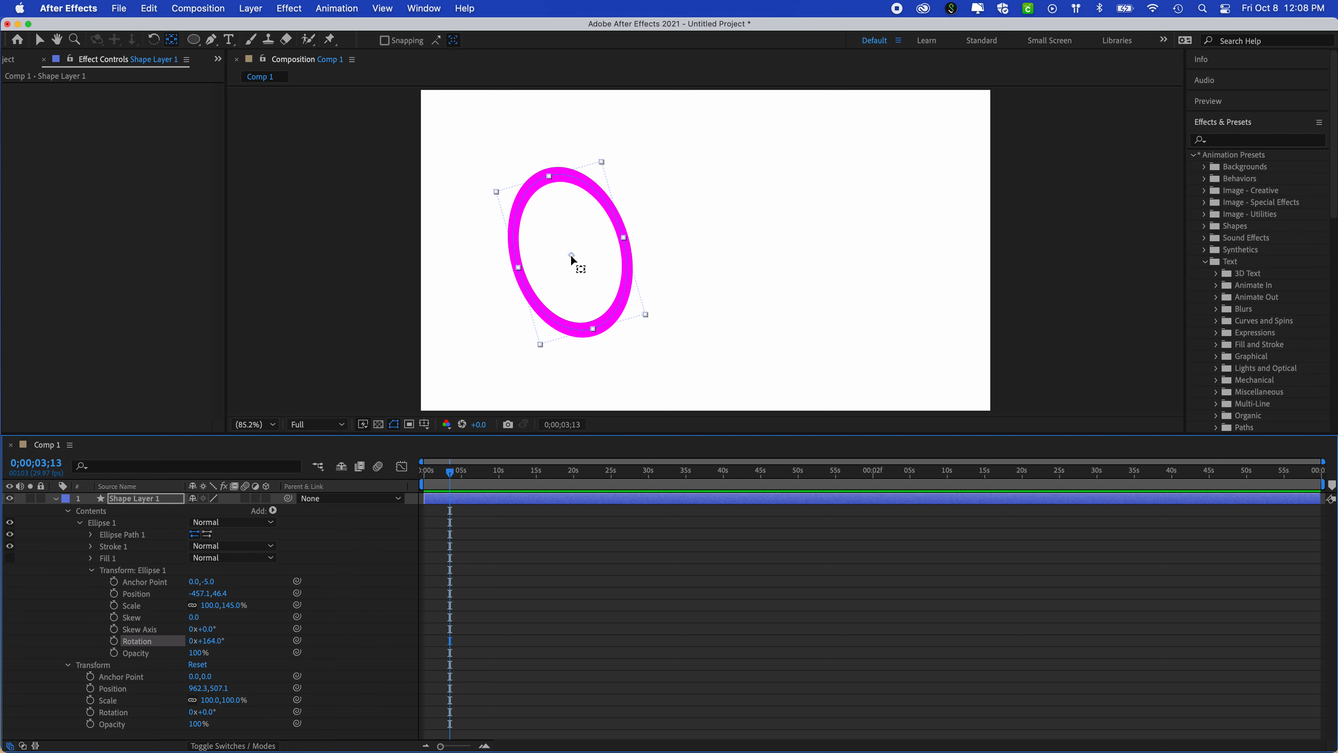
left_click_drag(209, 640, 158, 649)
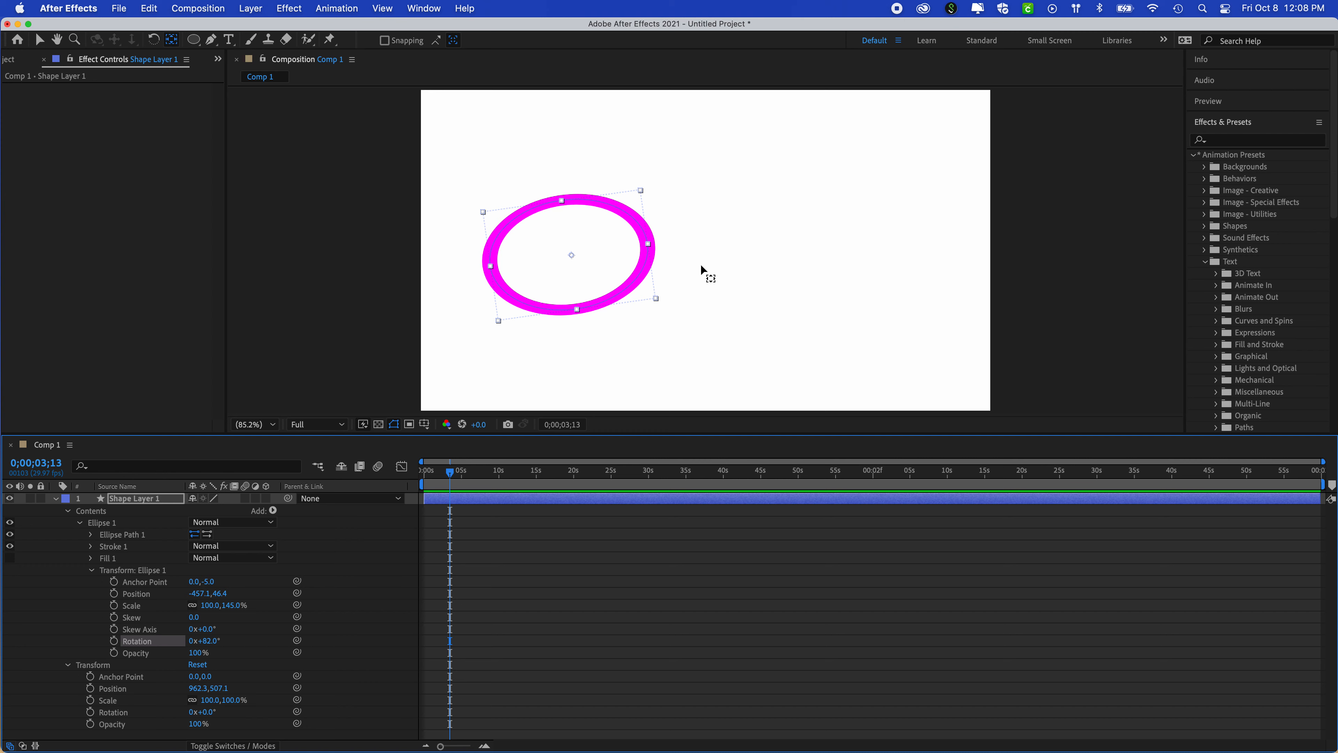
- Shift the shape layer's anchor point to -475, 48 through its transform values, and undo back to 29, 48
left_click(94, 569)
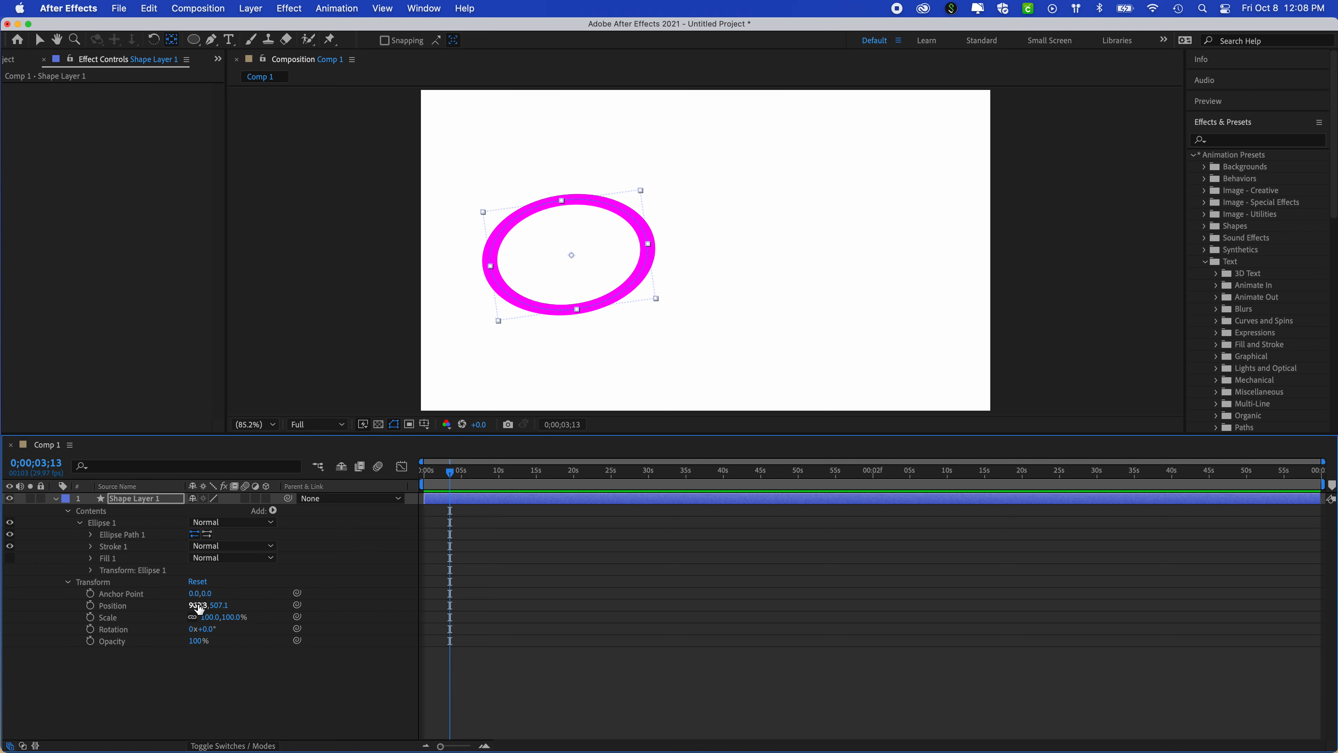
left_click_drag(206, 595, 11, 611)
left_click_drag(196, 595, 46, 592)
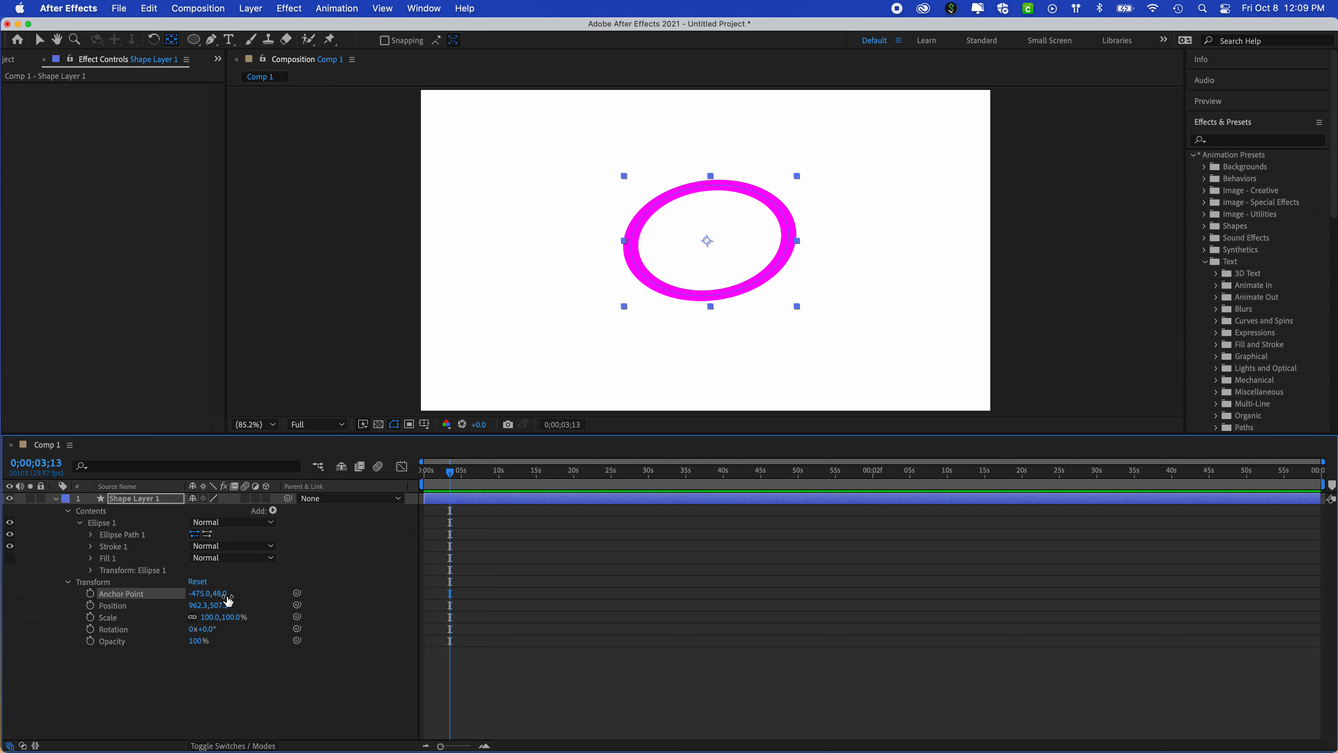
key("super+z")
key("super+z")
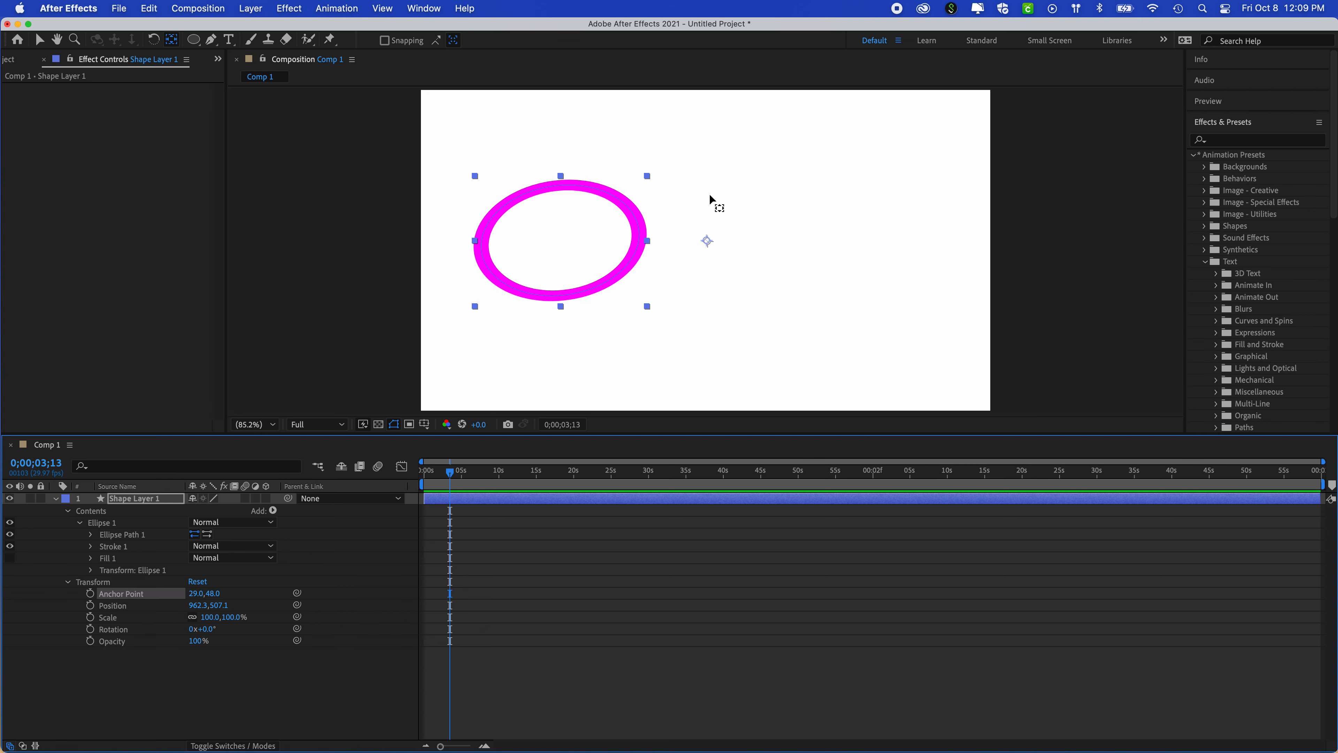
left_click(91, 570)
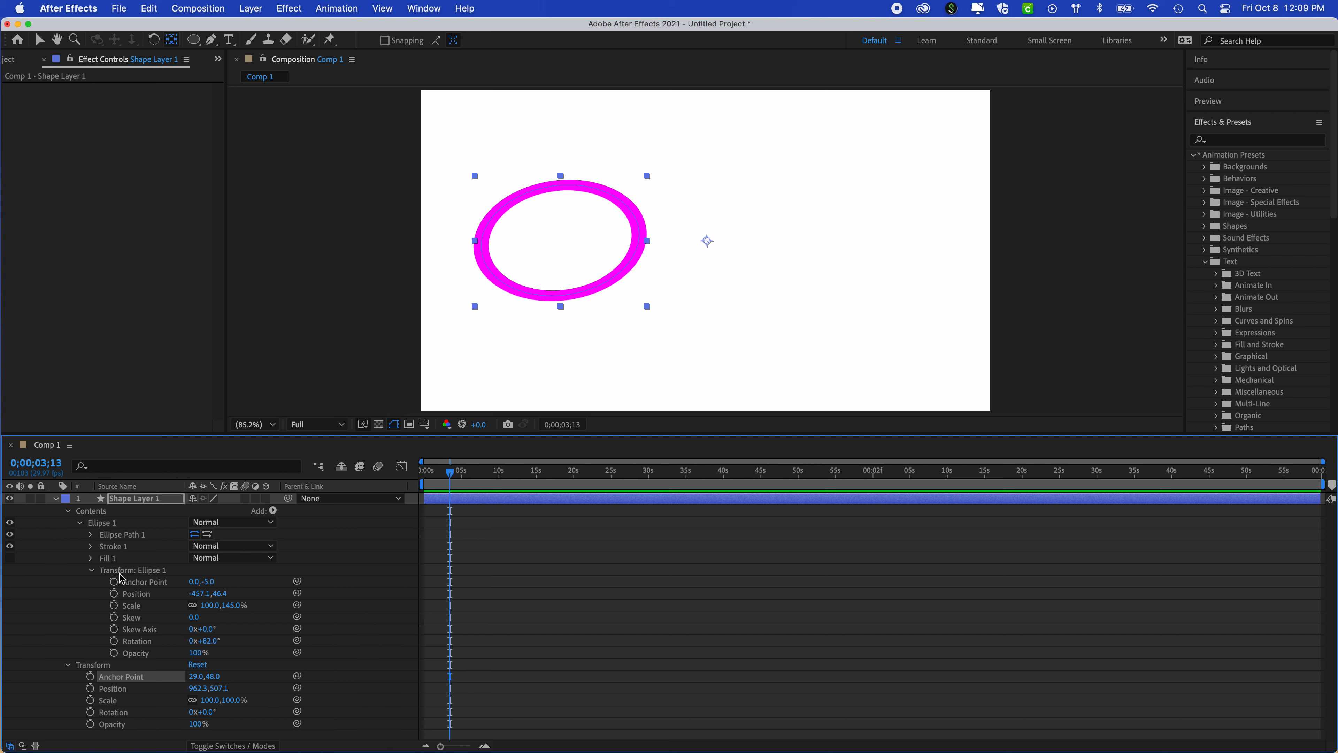
left_click(91, 570)
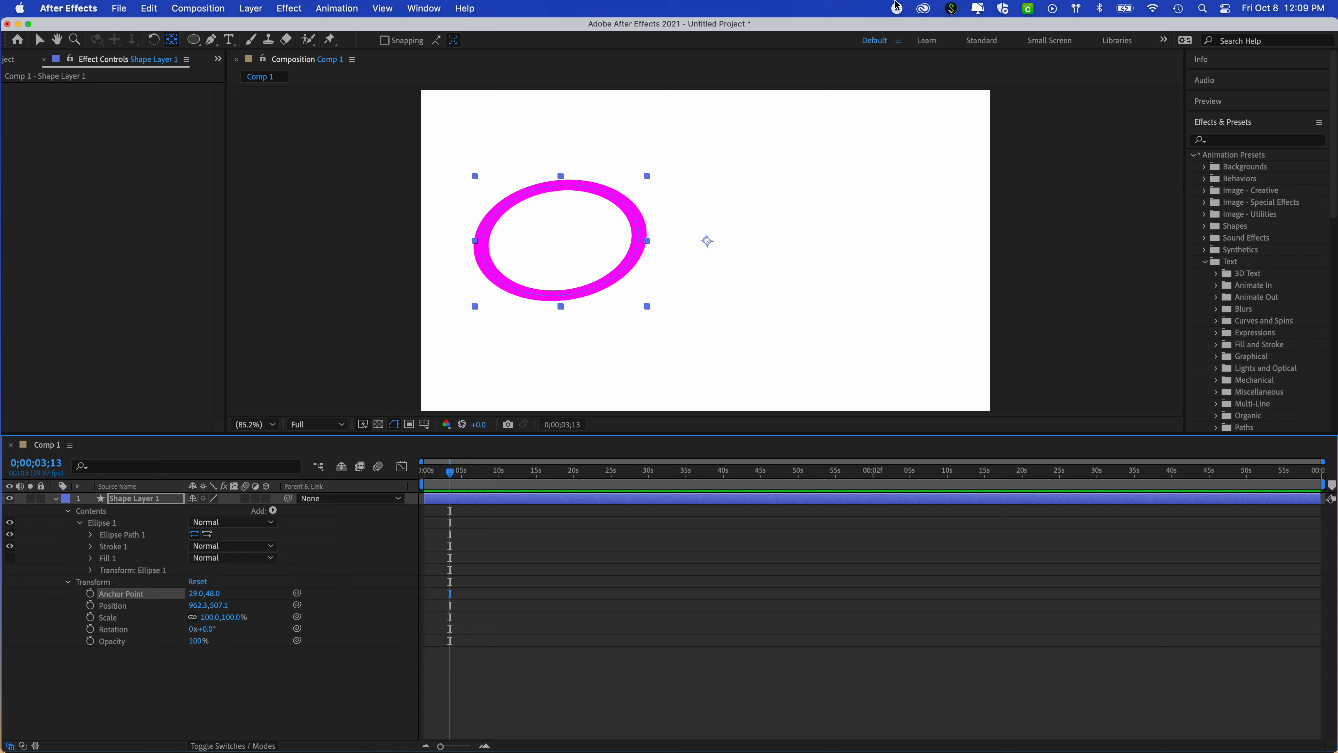